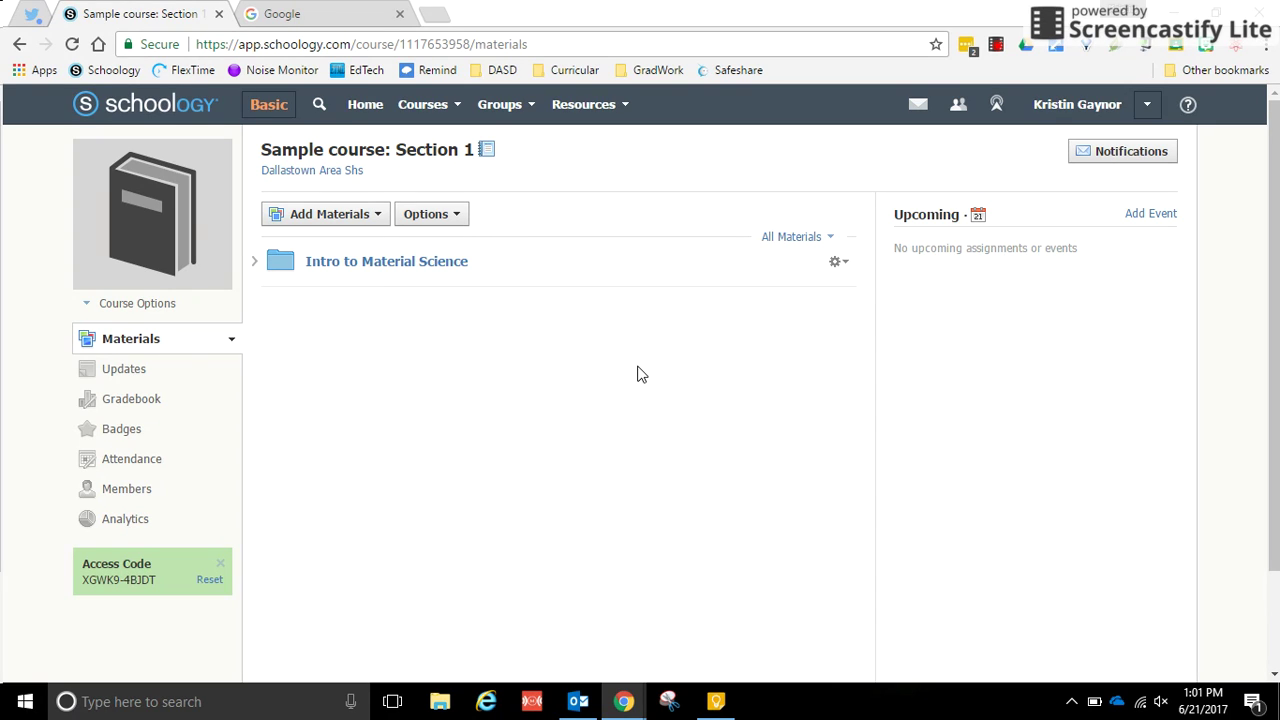
# Step: Search Google for 'evernote' and open the Evernote website from the results
pyautogui.click(366, 16)
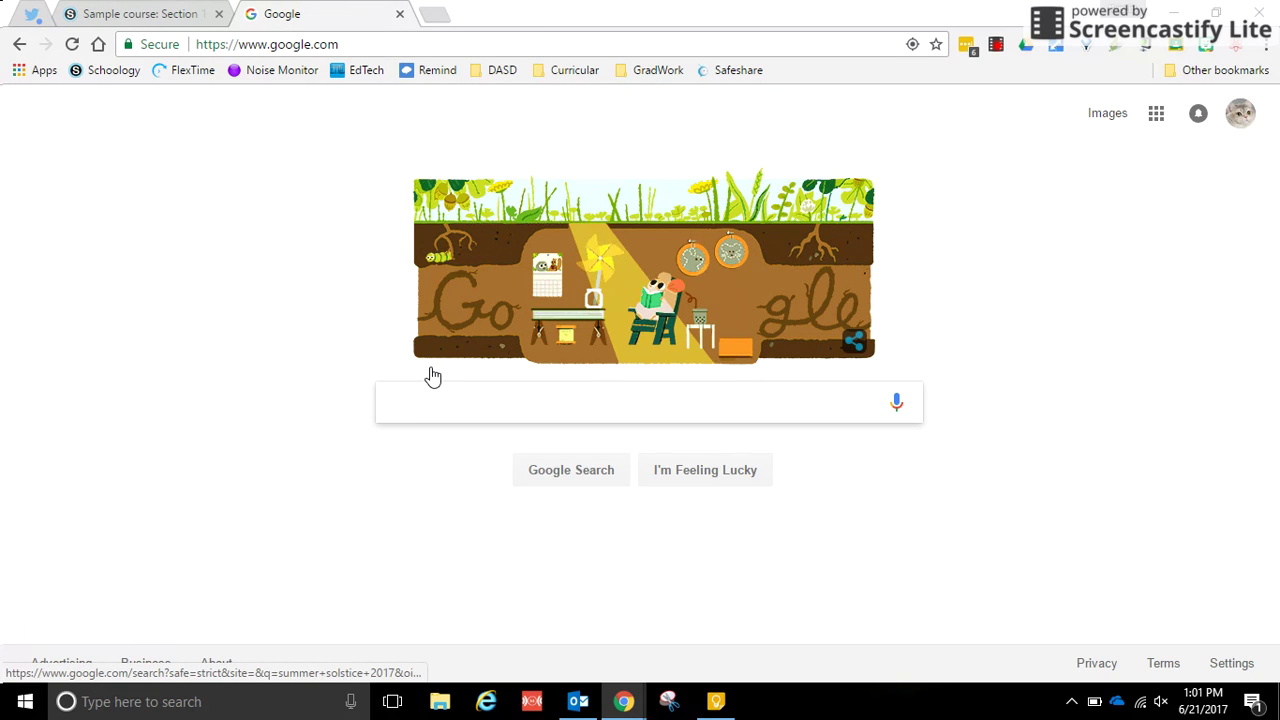
pyautogui.write('evernote')
pyautogui.press('Return')
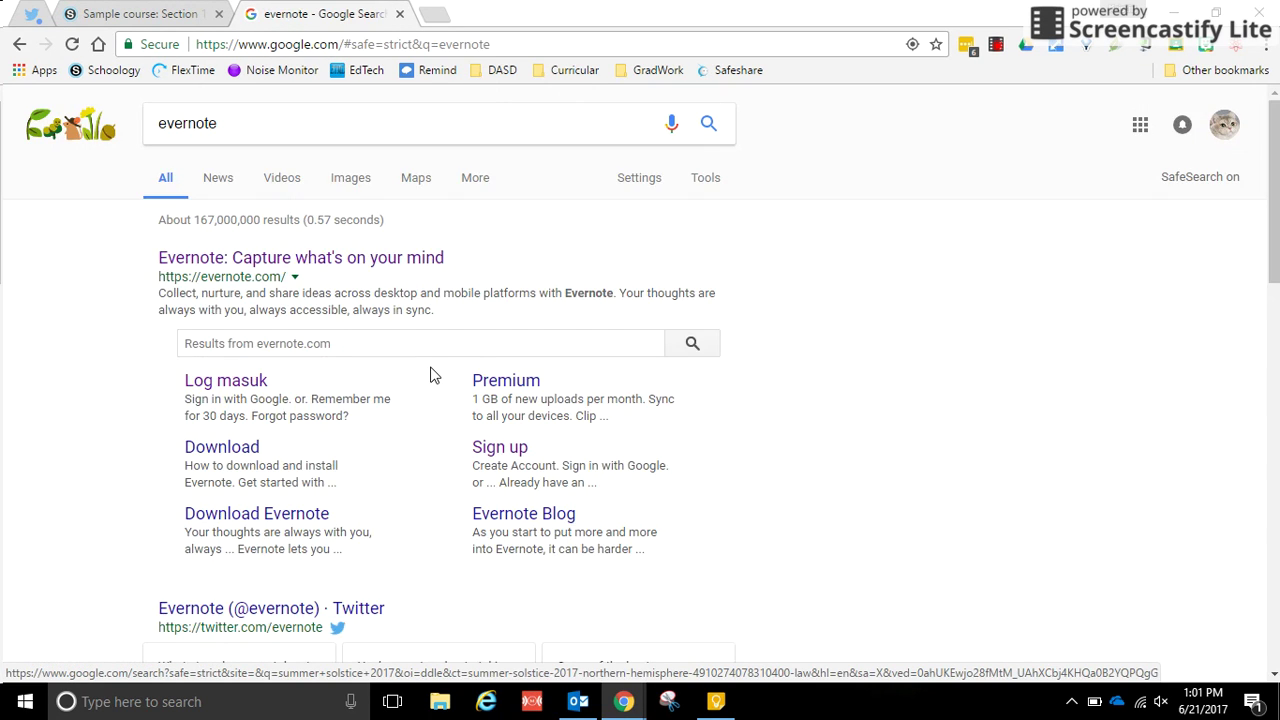
pyautogui.click(405, 260)
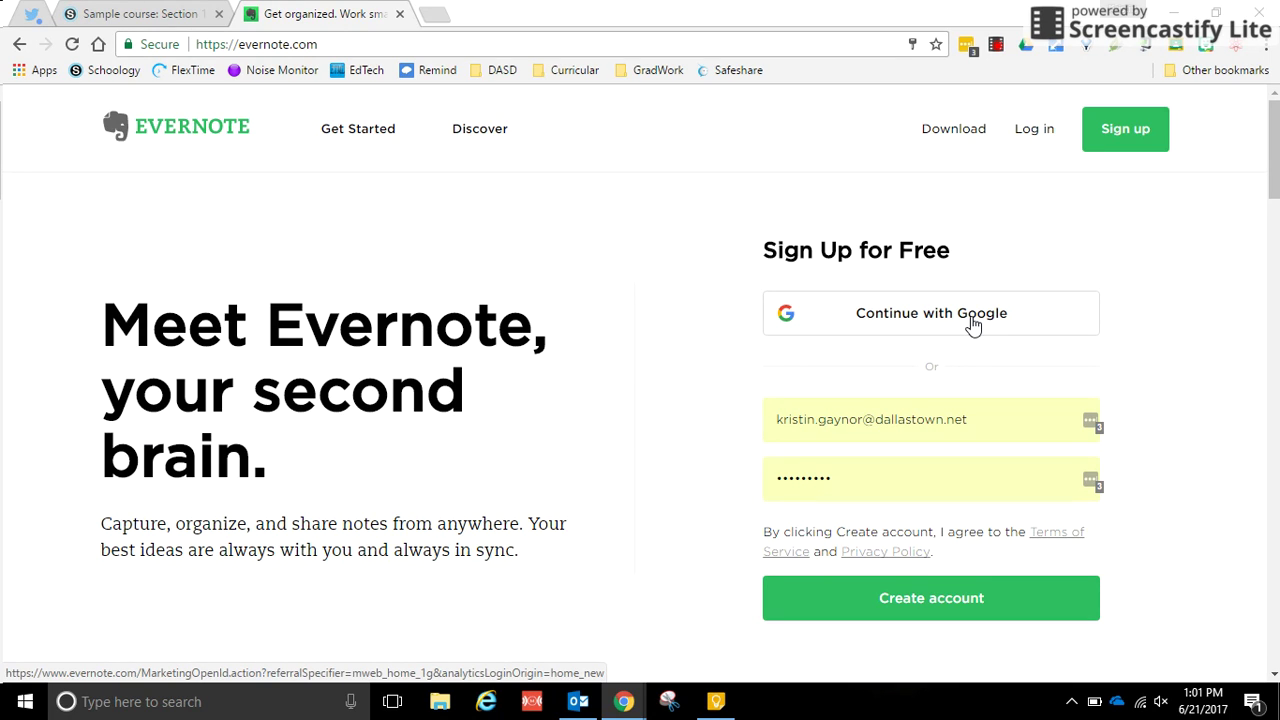
# Step: Sign in to Evernote using Continue with Google and the school Google account
pyautogui.click(972, 323)
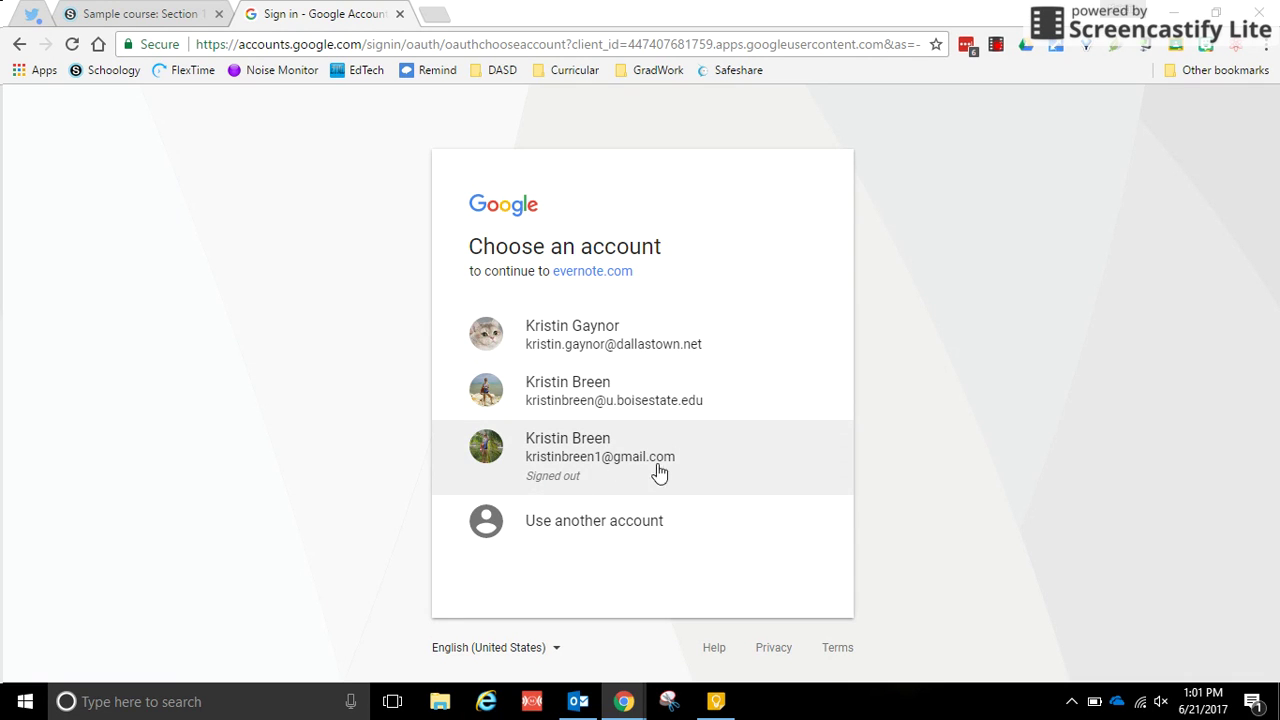
pyautogui.click(677, 346)
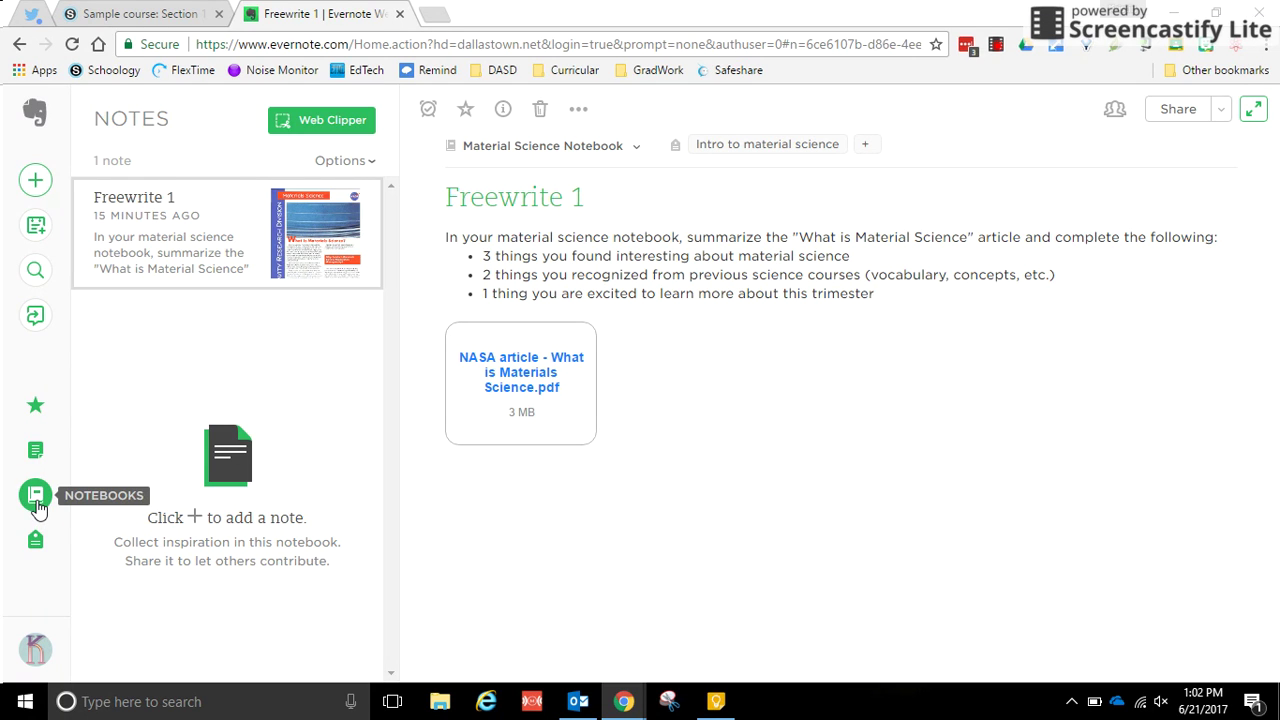
# Step: Open the Create Notebook dialog from the Notebooks panel's new-notebook icon
pyautogui.click(37, 507)
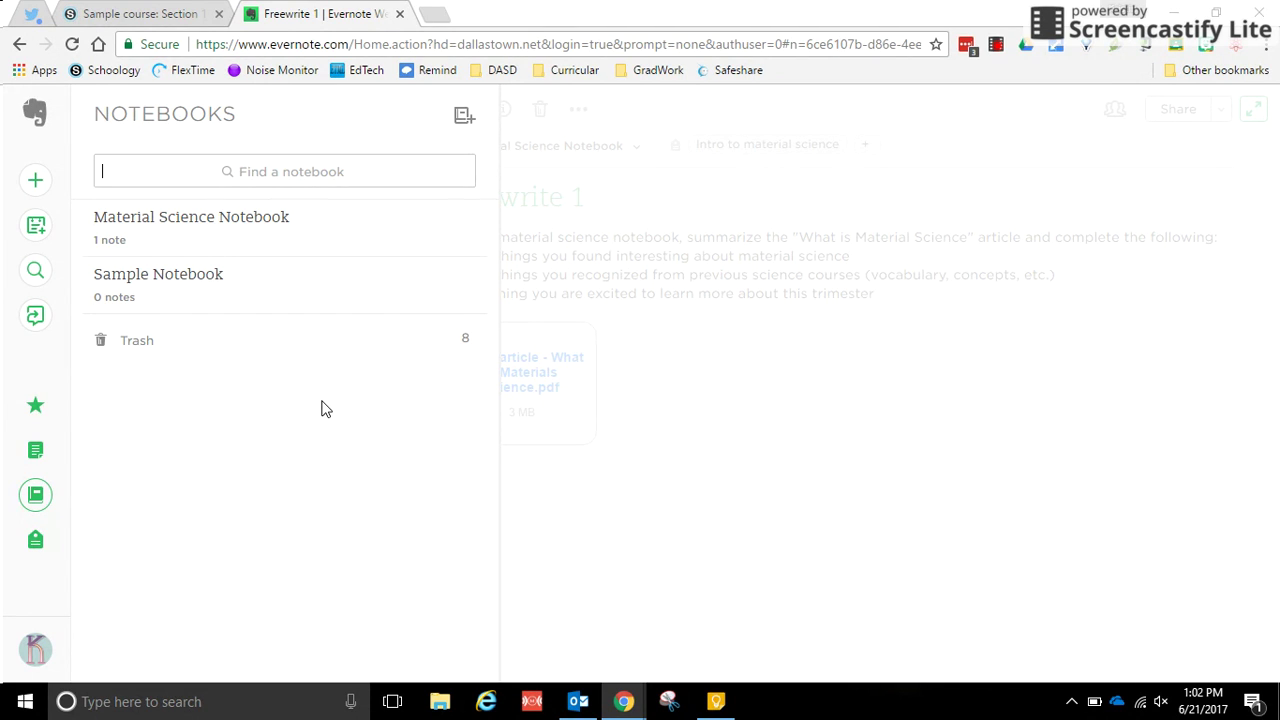
pyautogui.click(462, 122)
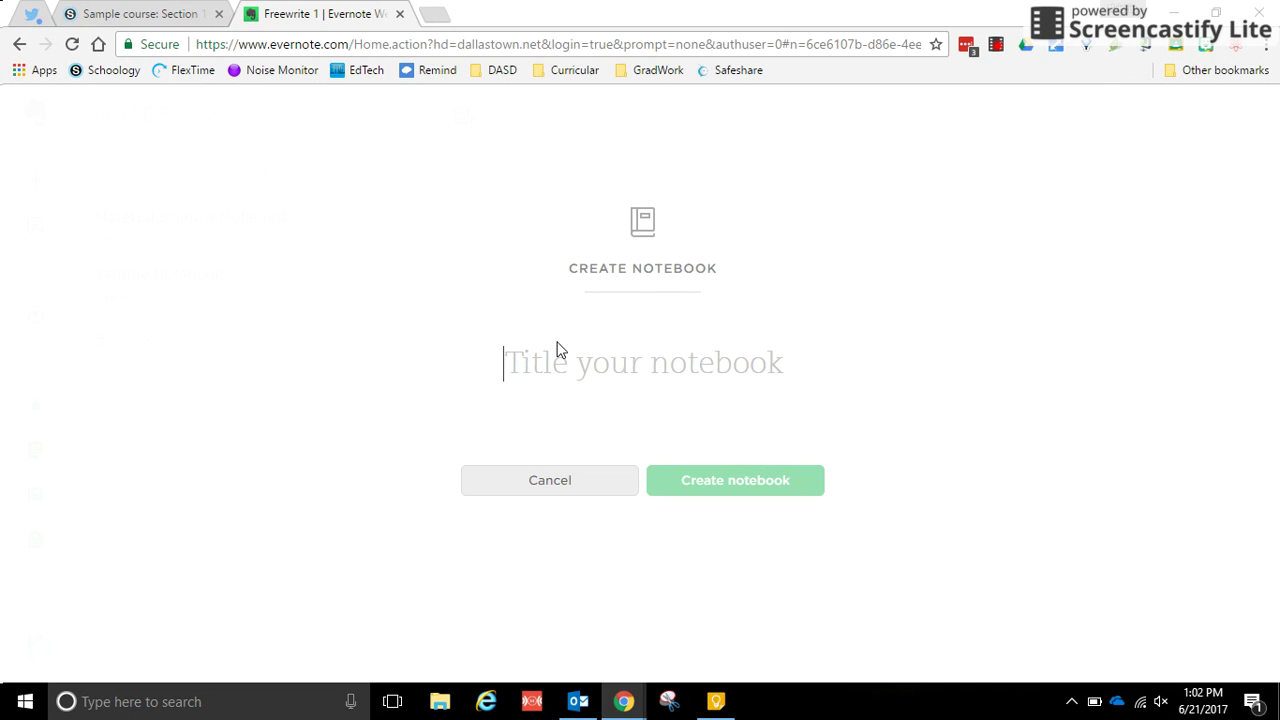
# Step: Create a notebook titled 'Material Science' followed by the student's name
pyautogui.write('Material')
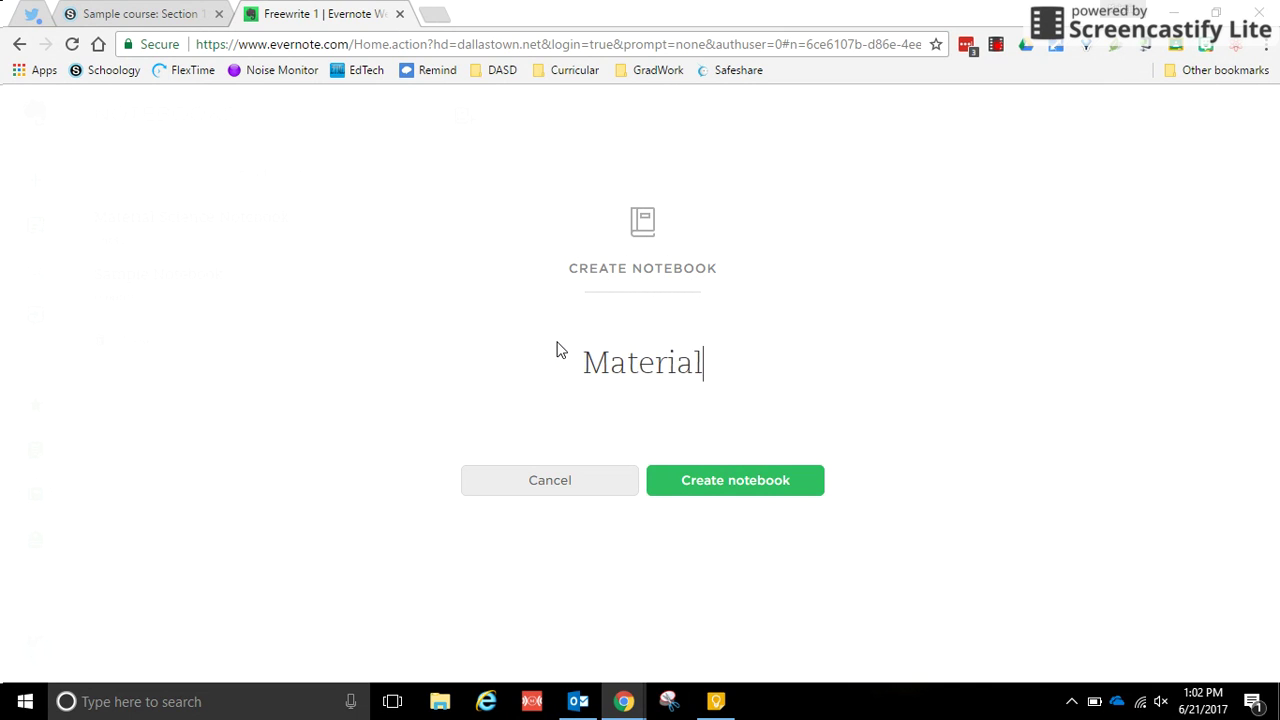
pyautogui.write(' Science F')
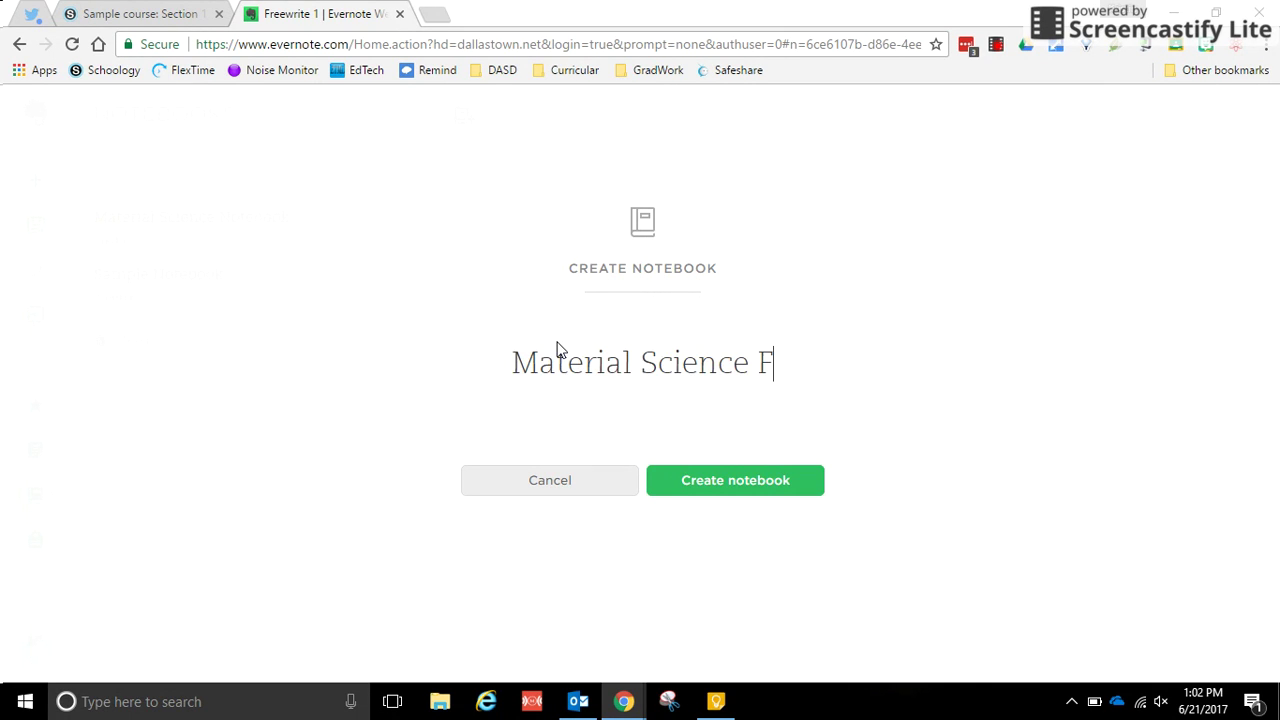
pyautogui.write('irstname Lastname')
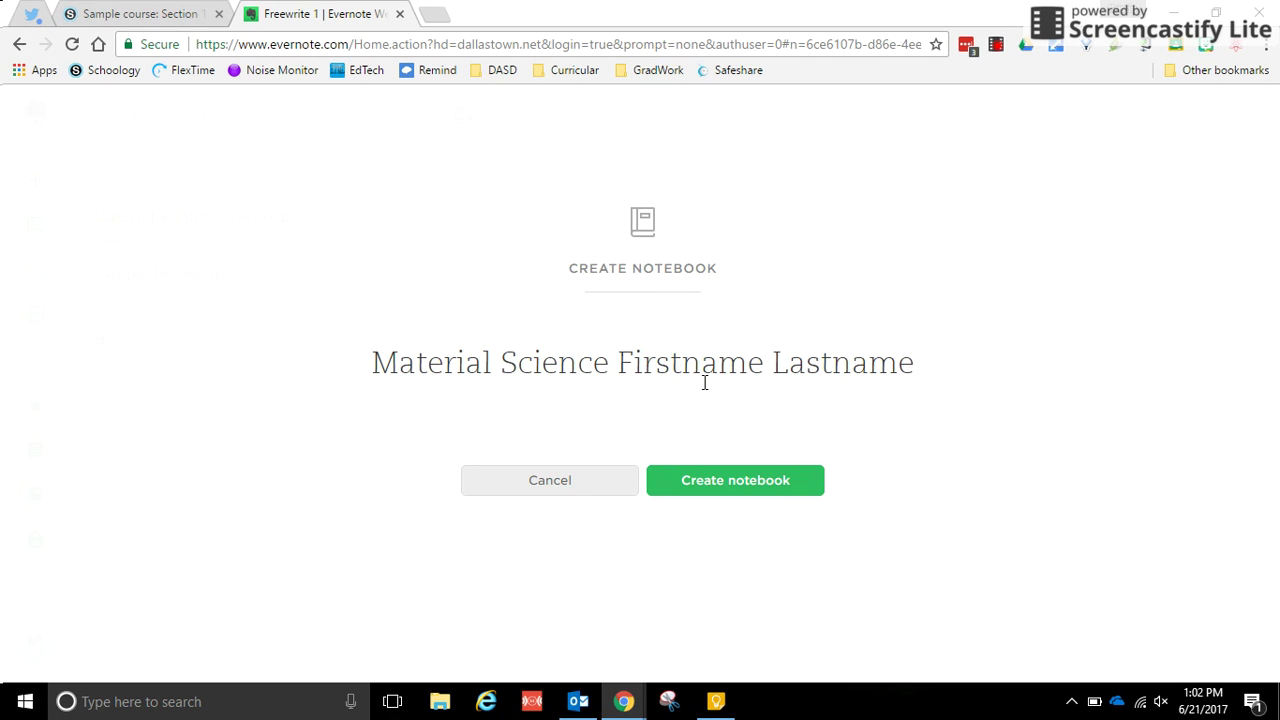
pyautogui.press('BackSpace')
pyautogui.press('BackSpace')
pyautogui.press('BackSpace')
pyautogui.press('BackSpace')
pyautogui.press('BackSpace')
pyautogui.press('BackSpace')
pyautogui.press('BackSpace')
pyautogui.press('BackSpace')
pyautogui.press('BackSpace')
pyautogui.press('BackSpace')
pyautogui.press('BackSpace')
pyautogui.press('BackSpace')
pyautogui.press('BackSpace')
pyautogui.press('BackSpace')
pyautogui.press('BackSpace')
pyautogui.press('BackSpace')
pyautogui.press('BackSpace')
pyautogui.press('BackSpace')
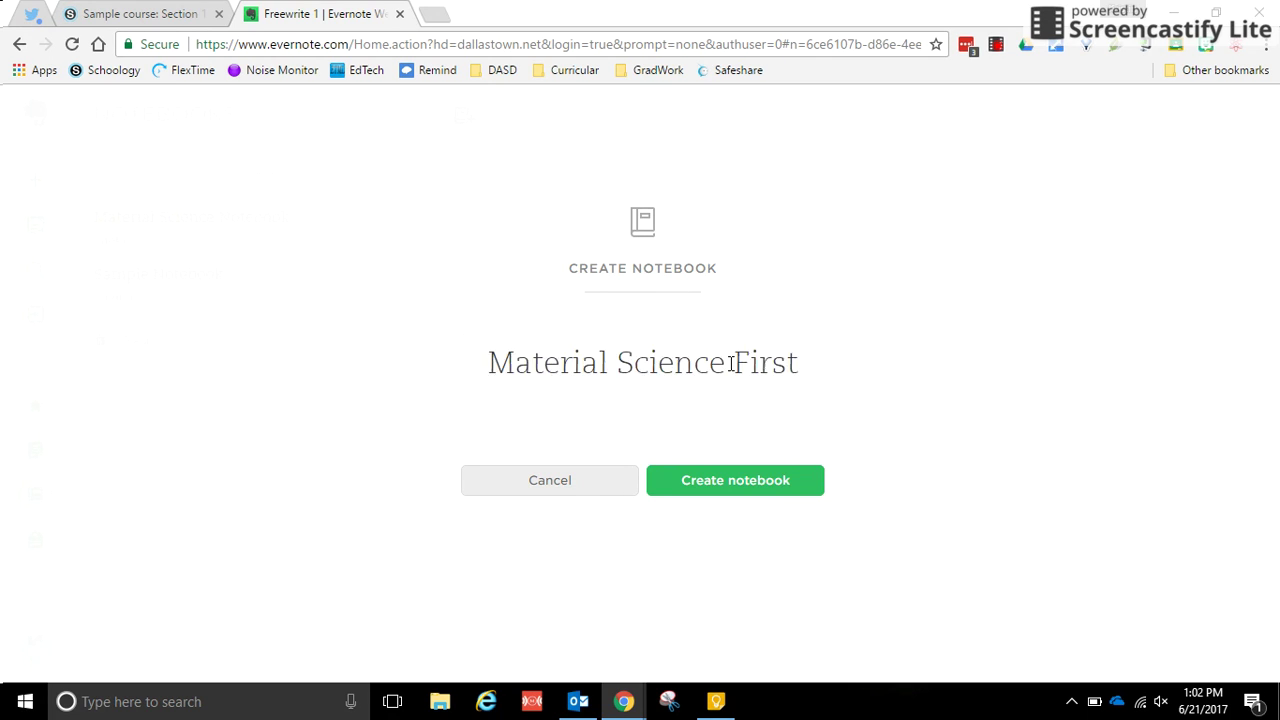
pyautogui.write('John Smith')
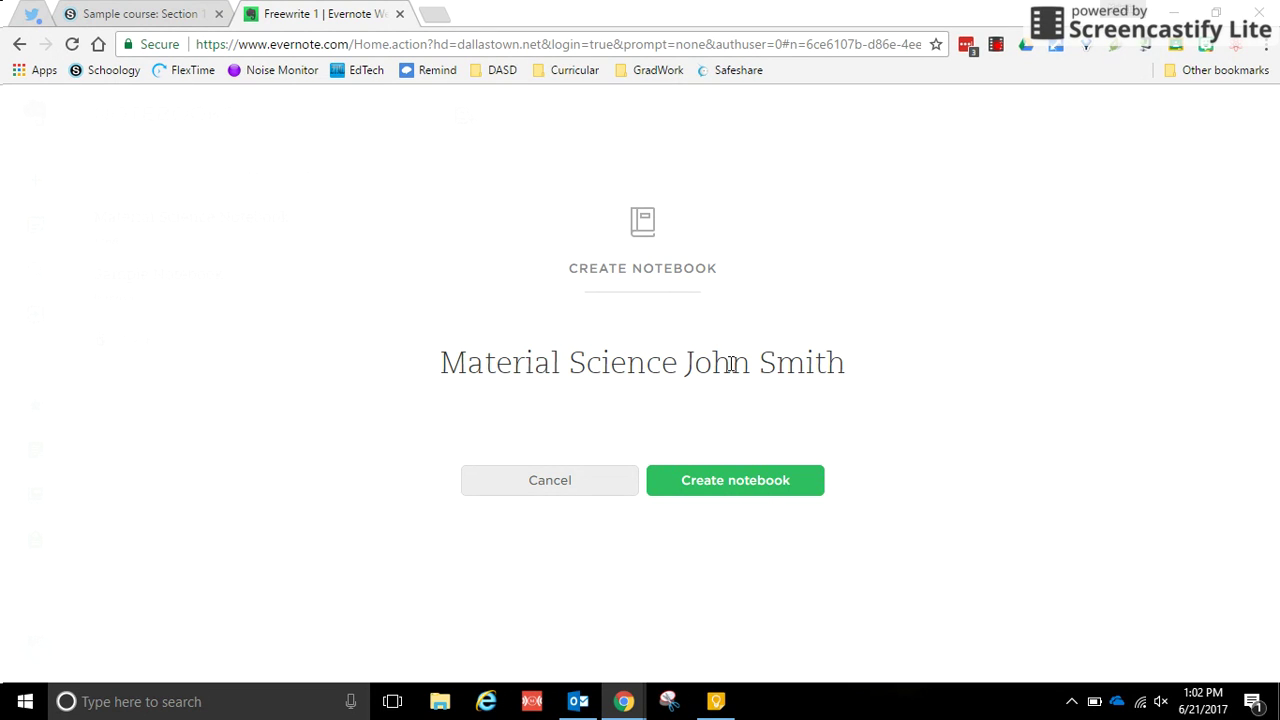
pyautogui.moveTo(830, 362); pyautogui.dragTo(692, 364)
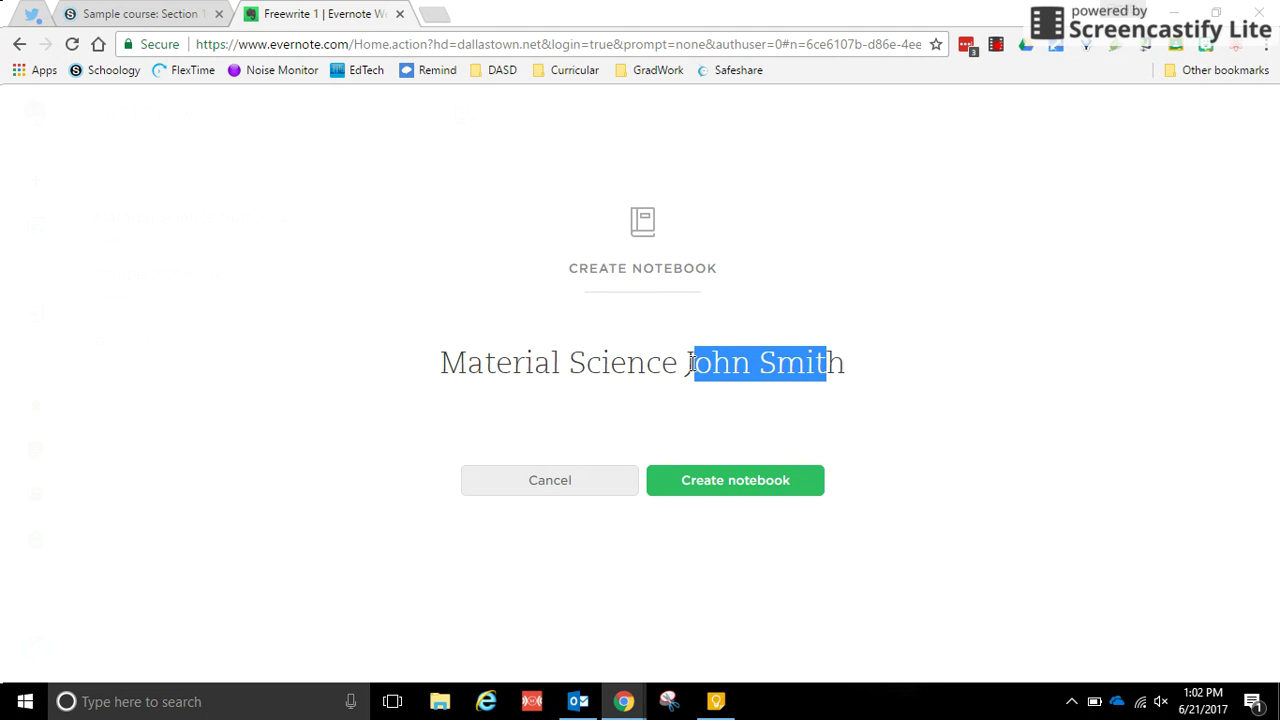
pyautogui.click(844, 365)
pyautogui.click(740, 488)
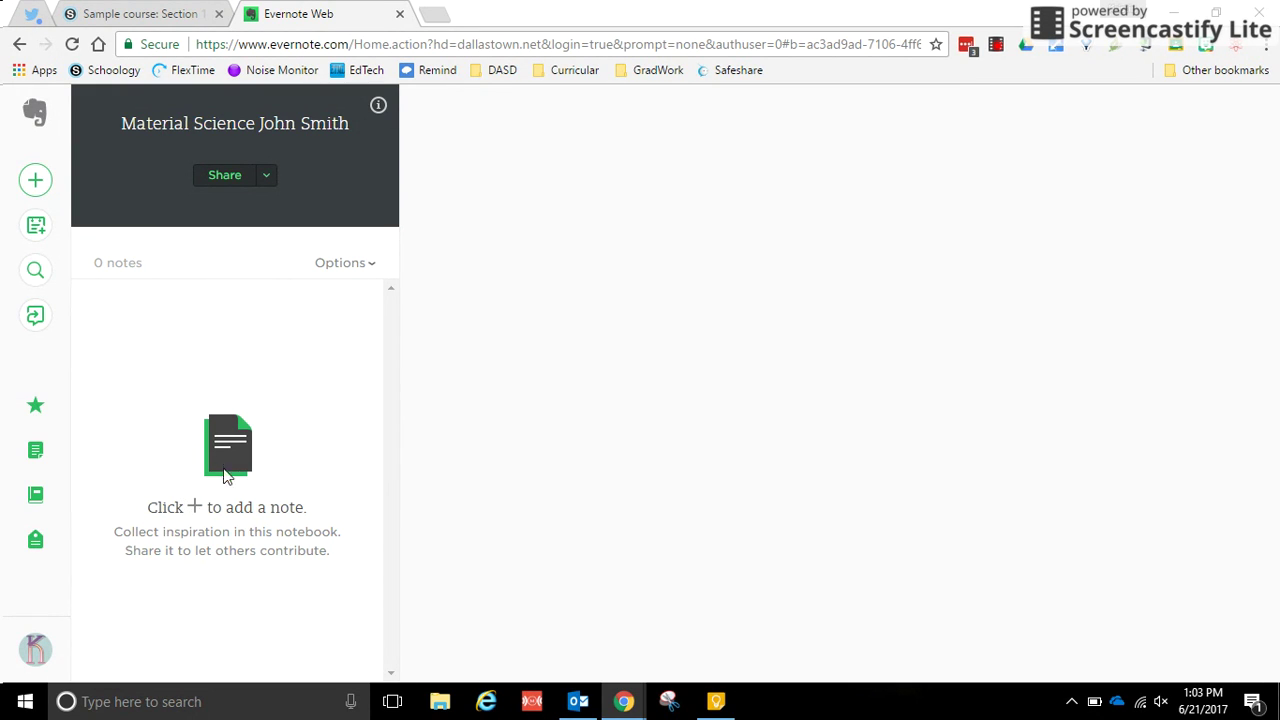
# Step: Start a new note in the notebook titled 'Lab 1: Intro to the course'
pyautogui.click(36, 181)
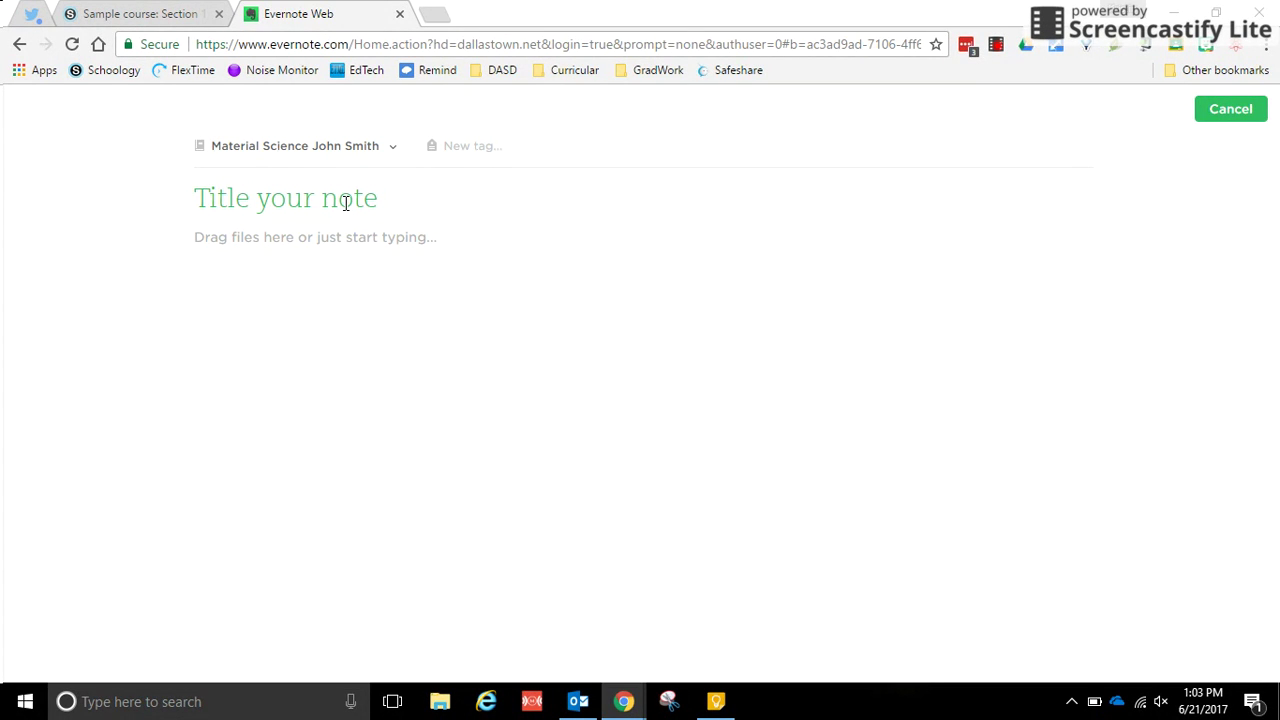
pyautogui.write('Lab')
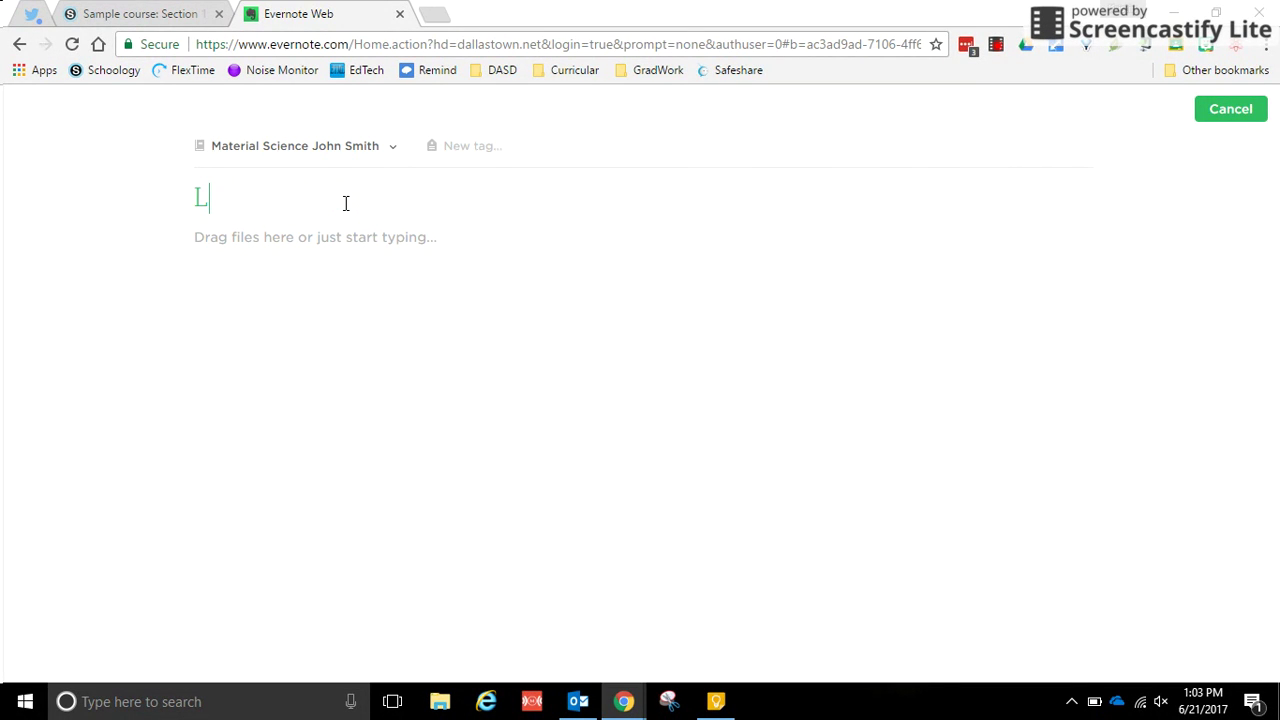
pyautogui.press('BackSpace')
pyautogui.press('BackSpace')
pyautogui.press('BackSpace')
pyautogui.write('Activity')
pyautogui.press('BackSpace')
pyautogui.press('BackSpace')
pyautogui.press('BackSpace')
pyautogui.press('BackSpace')
pyautogui.press('BackSpace')
pyautogui.press('BackSpace')
pyautogui.press('BackSpace')
pyautogui.press('BackSpace')
pyautogui.write('Freewrite')
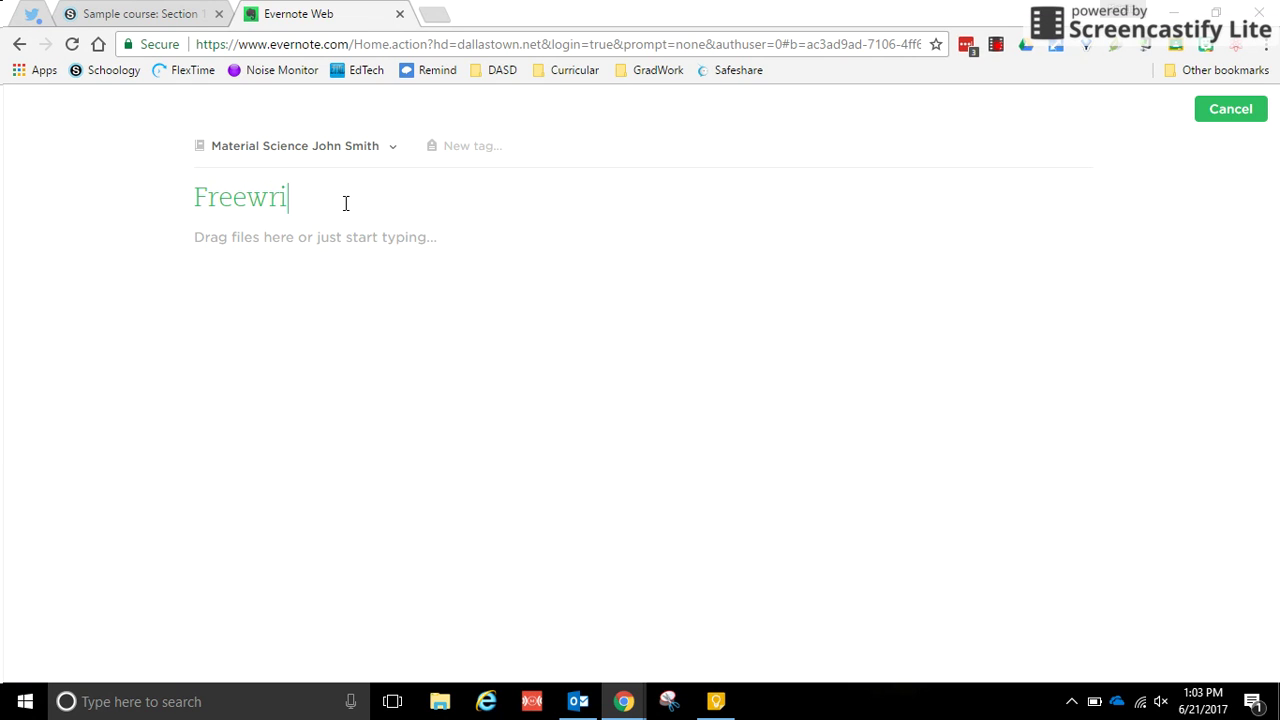
pyautogui.press('BackSpace')
pyautogui.press('BackSpace')
pyautogui.press('BackSpace')
pyautogui.press('BackSpace')
pyautogui.press('BackSpace')
pyautogui.press('BackSpace')
pyautogui.press('BackSpace')
pyautogui.press('BackSpace')
pyautogui.press('BackSpace')
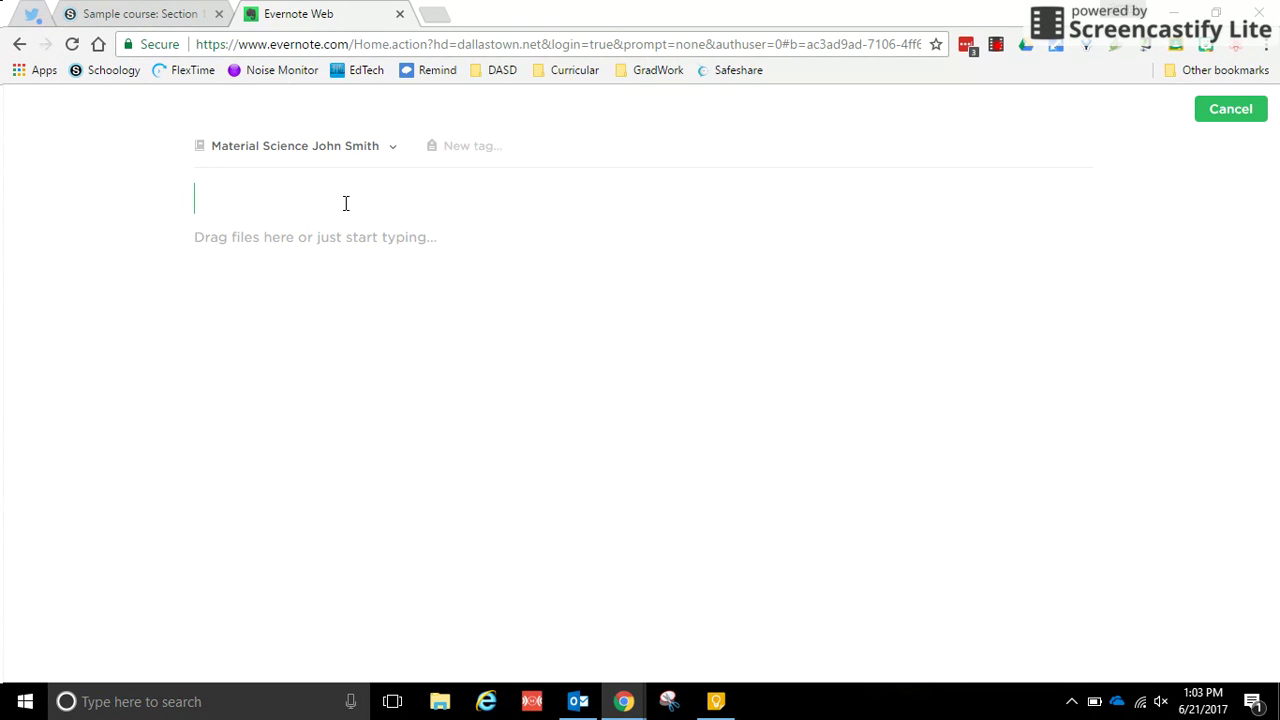
pyautogui.write('Lab 1:  Ingr')
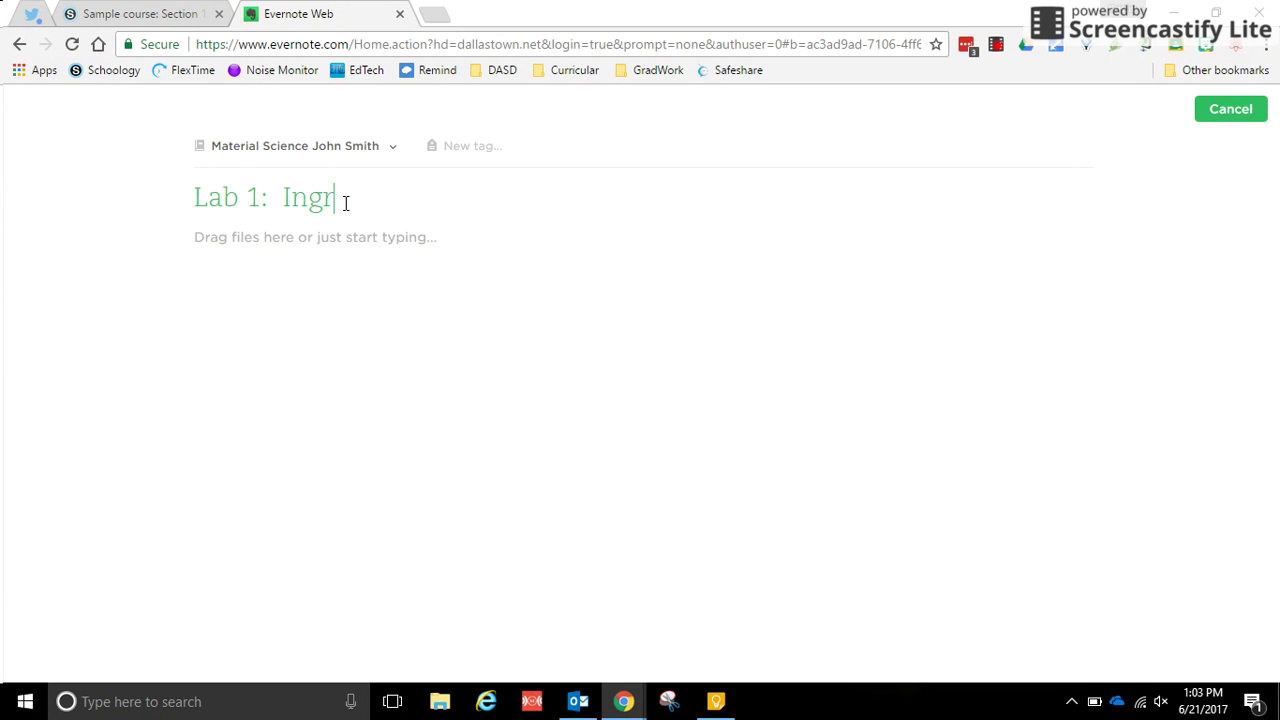
pyautogui.press('BackSpace')
pyautogui.press('BackSpace')
pyautogui.write('tro to teh cou')
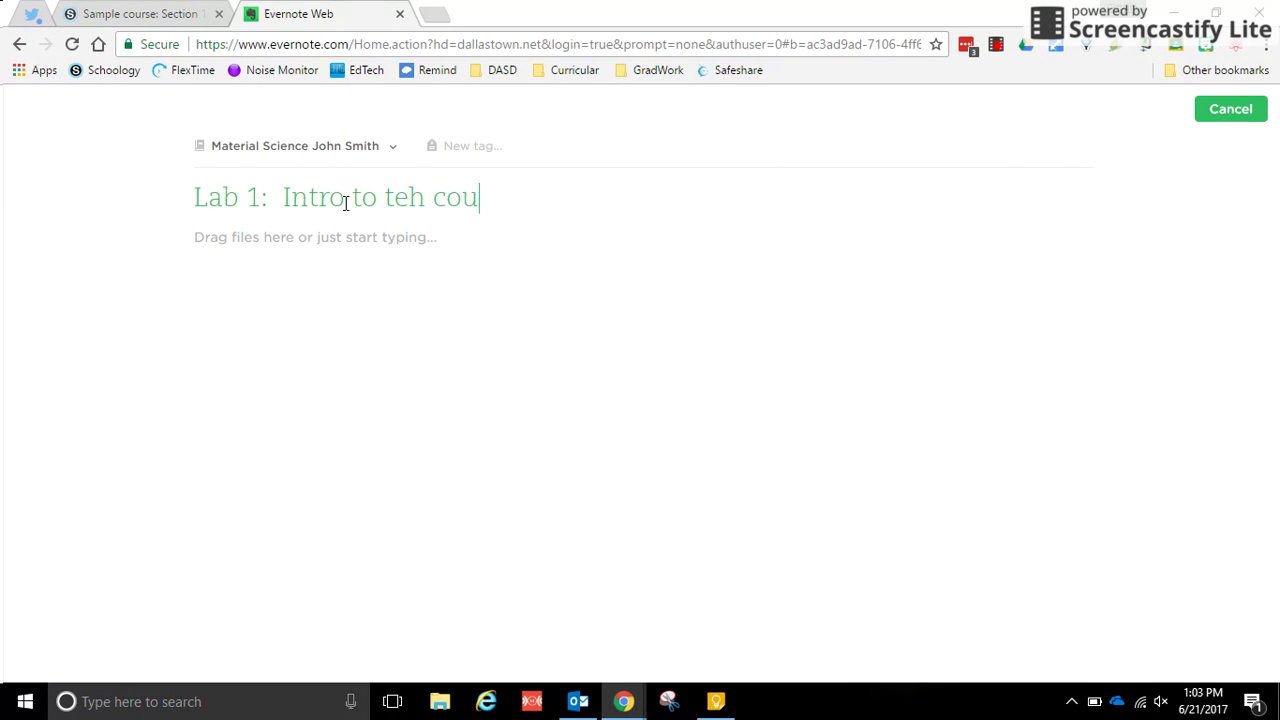
pyautogui.press('BackSpace')
pyautogui.press('BackSpace')
pyautogui.press('BackSpace')
pyautogui.press('BackSpace')
pyautogui.press('BackSpace')
pyautogui.press('BackSpace')
pyautogui.write('hr c')
pyautogui.press('BackSpace')
pyautogui.press('BackSpace')
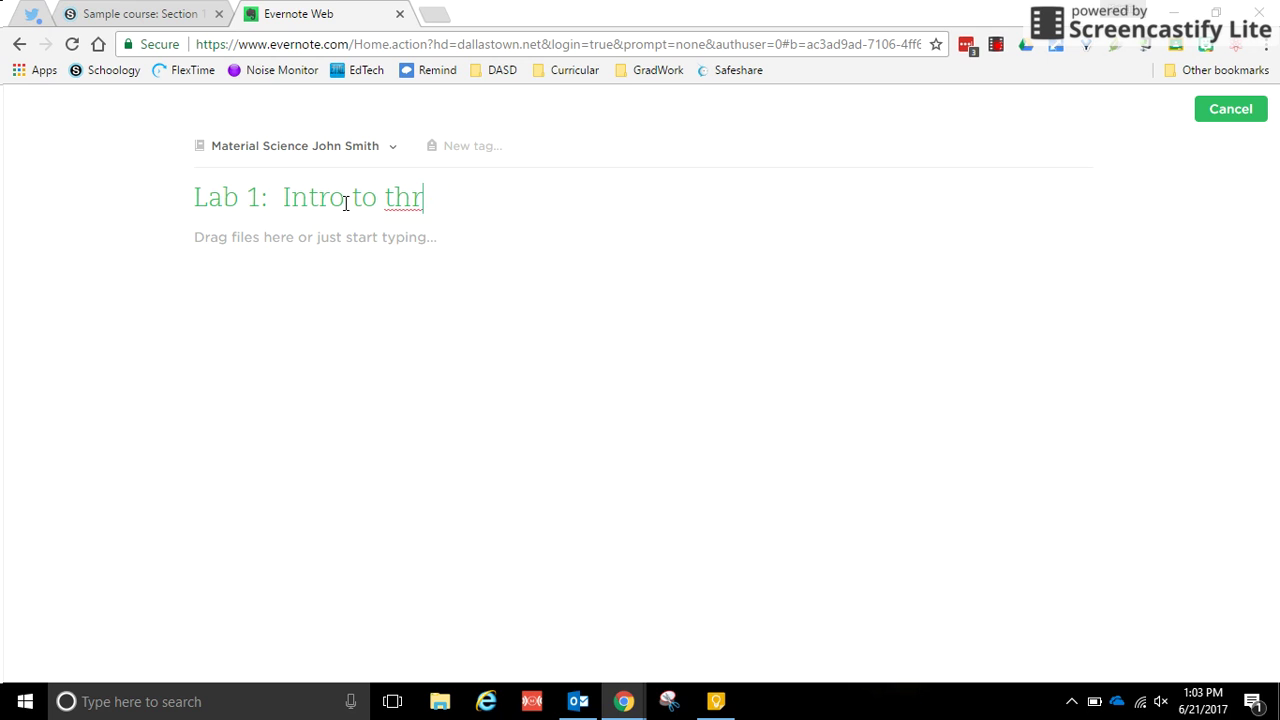
pyautogui.press('BackSpace')
pyautogui.write('e course')
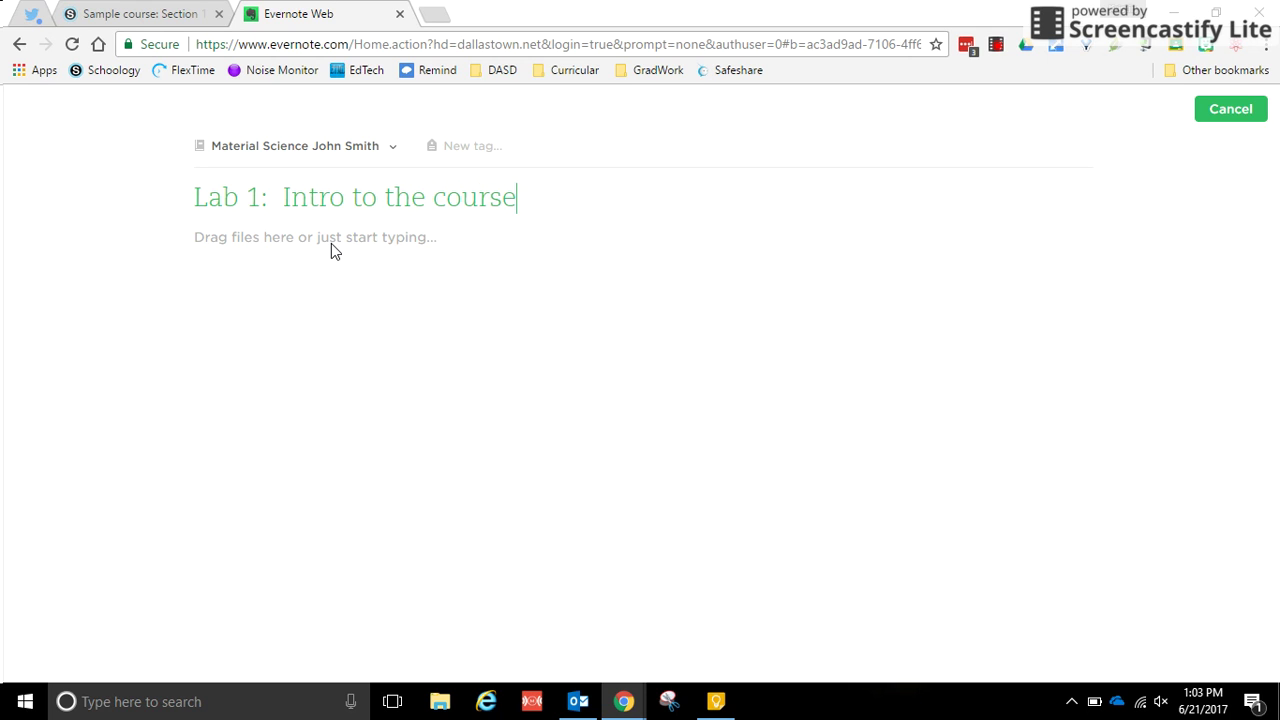
# Step: Fill the Lab 1 note body with placeholder text lines and finish editing
pyautogui.click(331, 243)
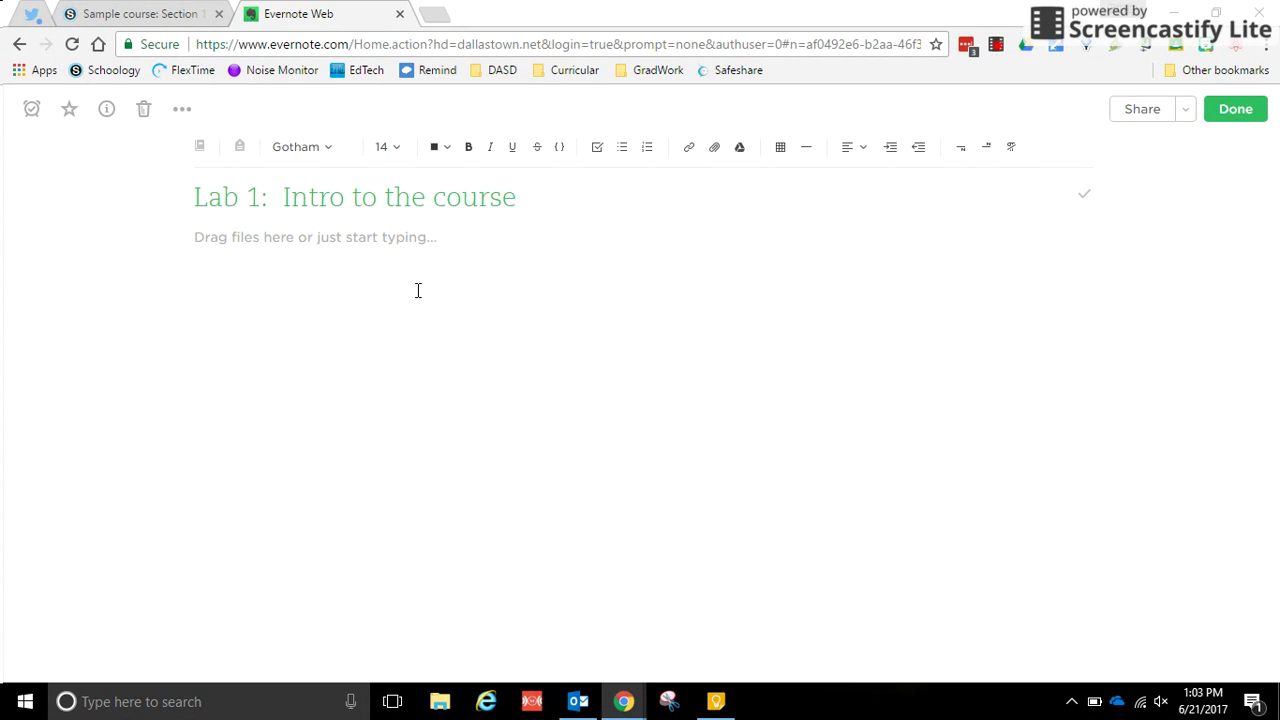
pyautogui.write('aoweiuuoifndmkv akl jeoiwur-912i90r 1u32oklefnkmdn lsa')
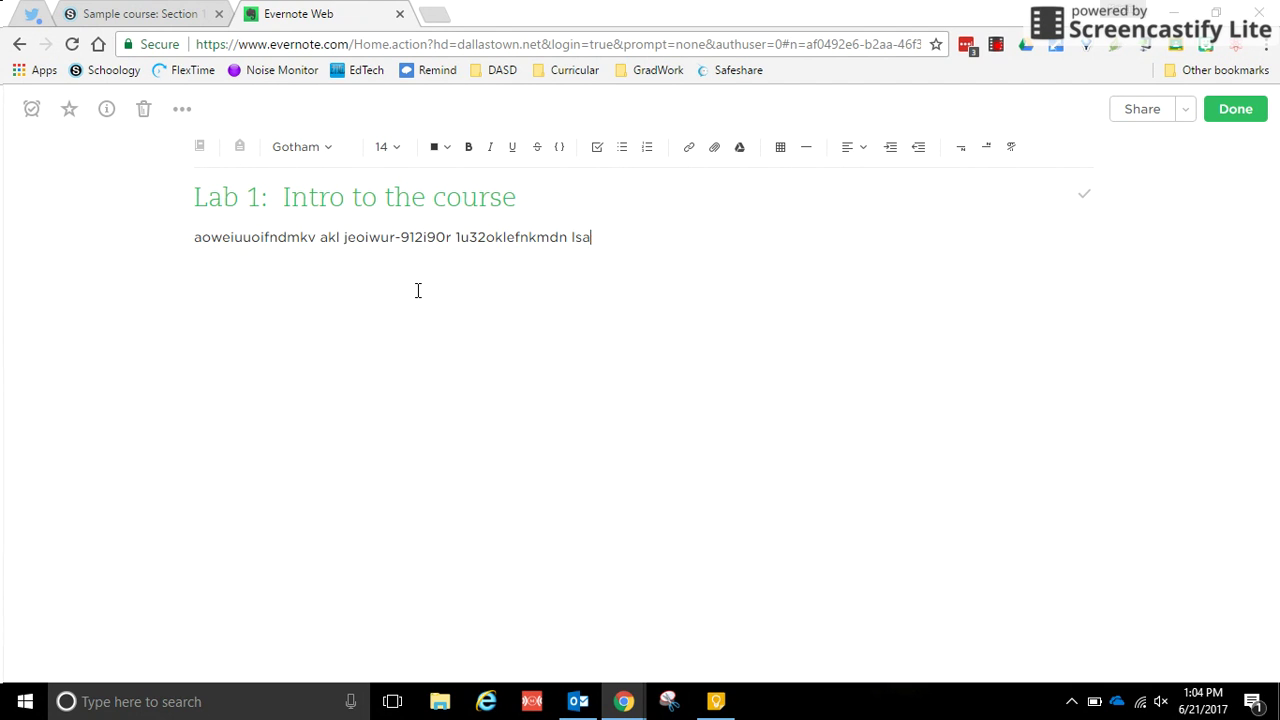
pyautogui.write('jjoffkjasdlkcvndcmv ma kdjh')
pyautogui.write('oaweui9tu2oi3n')
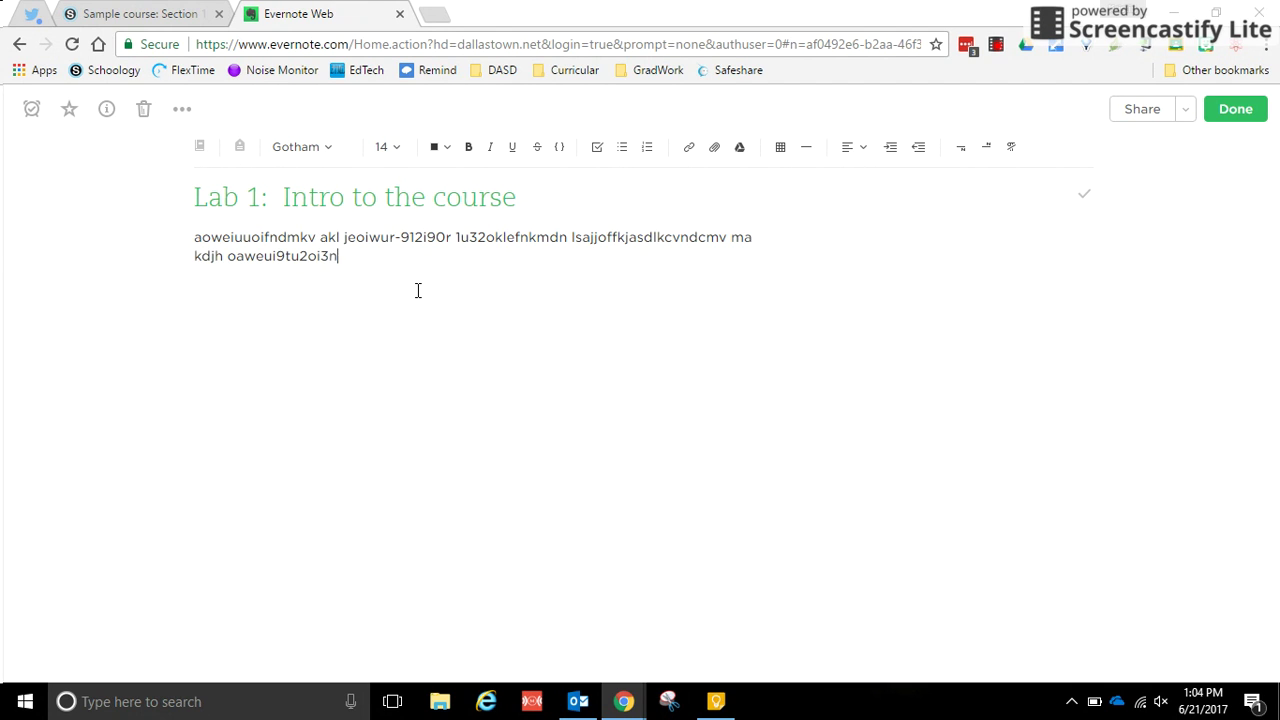
pyautogui.write(' mvsdnvnal kshf0i82ue 0ivcnxkm naksjdnfvkjajlak;2093ur 092jfn,zds')
pyautogui.press('Return')
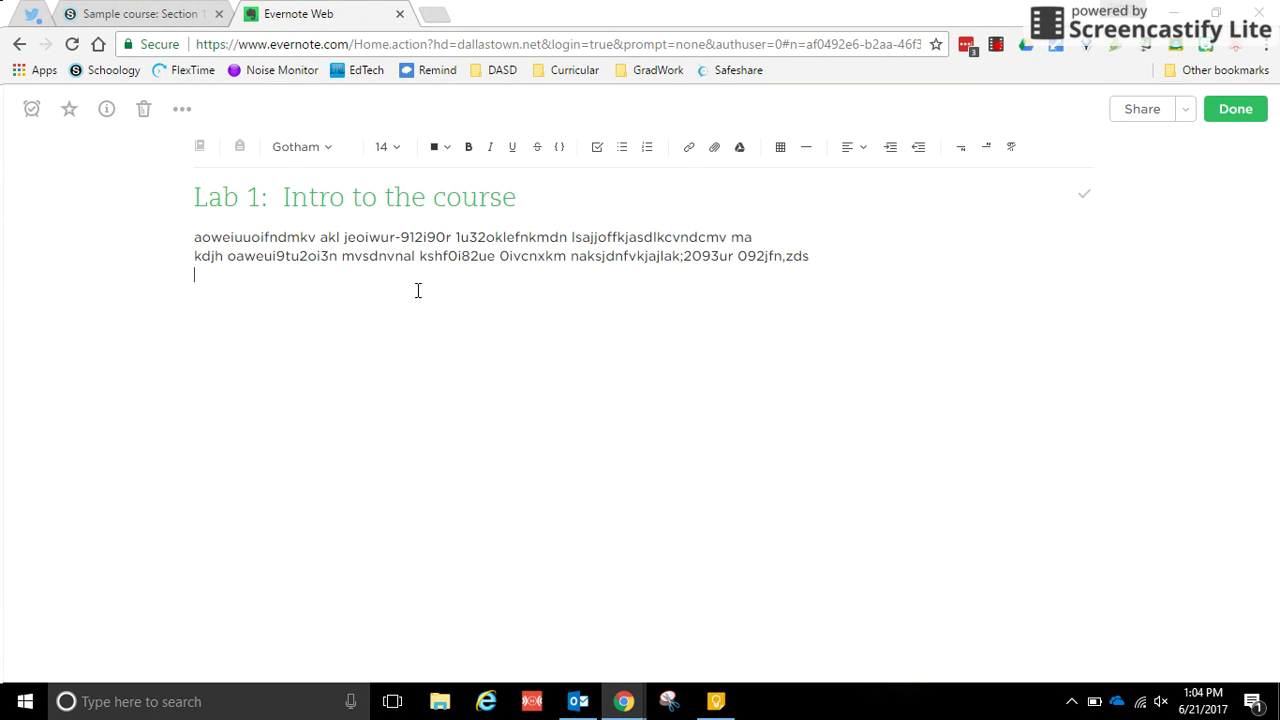
pyautogui.write('ka;sjdgllka joirrwajeotwangf en;k')
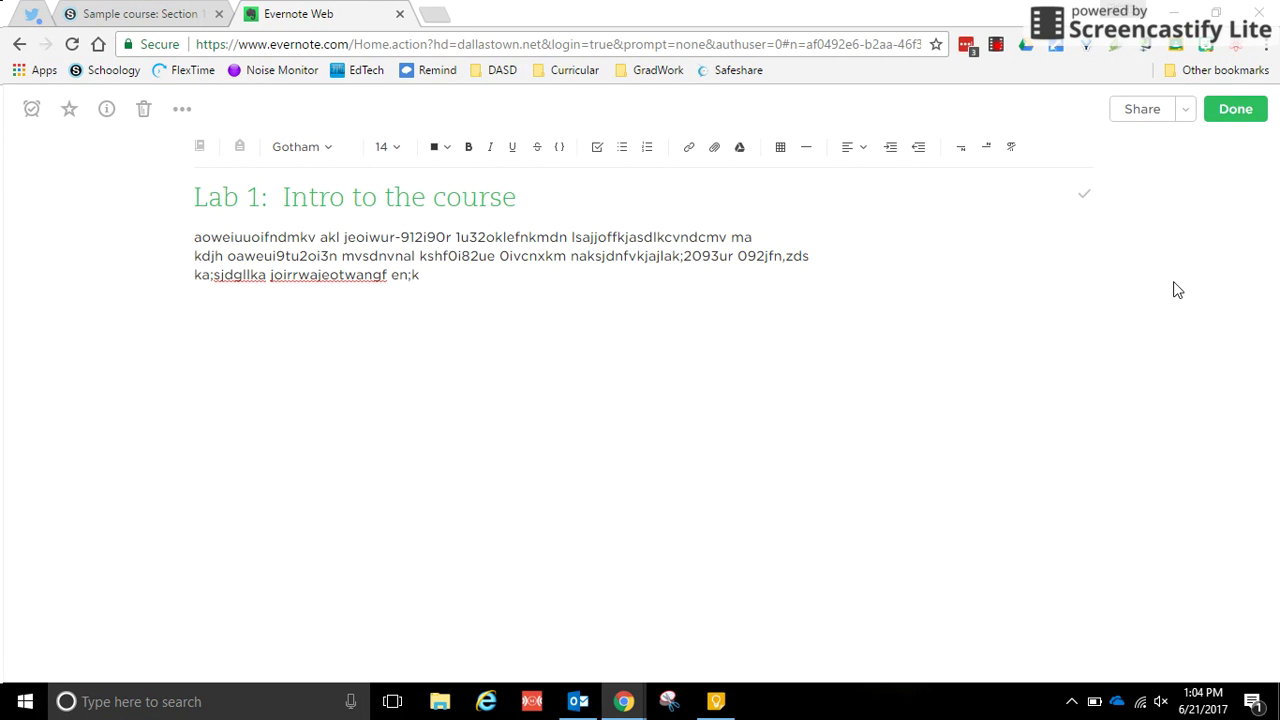
pyautogui.click(1240, 110)
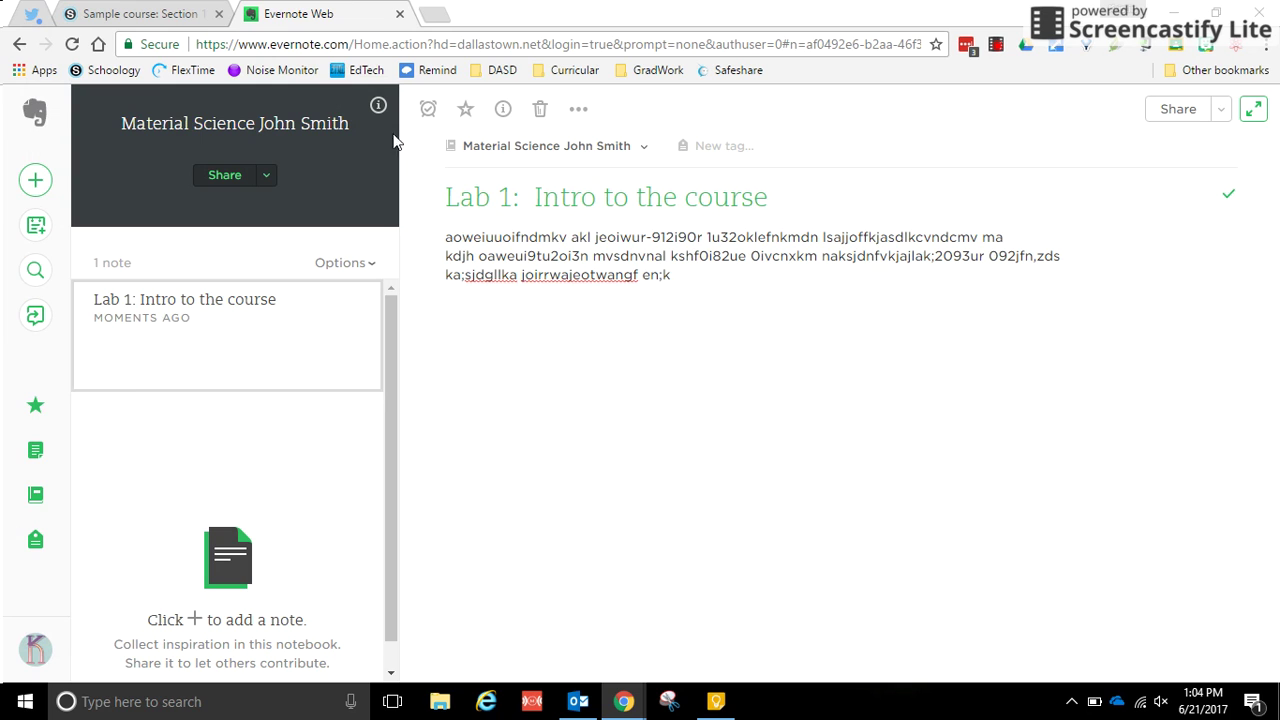
# Step: Enter a colleague's email in the student notebook's share dialog, then close it without sharing
pyautogui.click(30, 495)
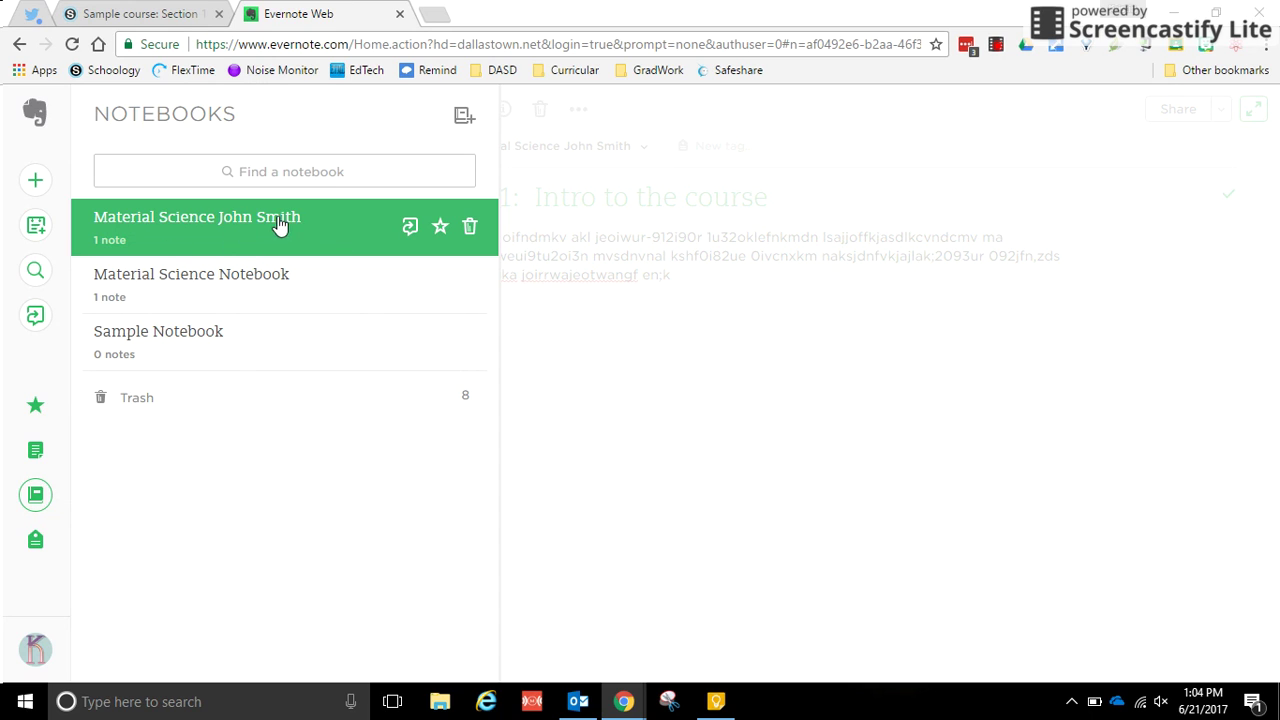
pyautogui.click(408, 230)
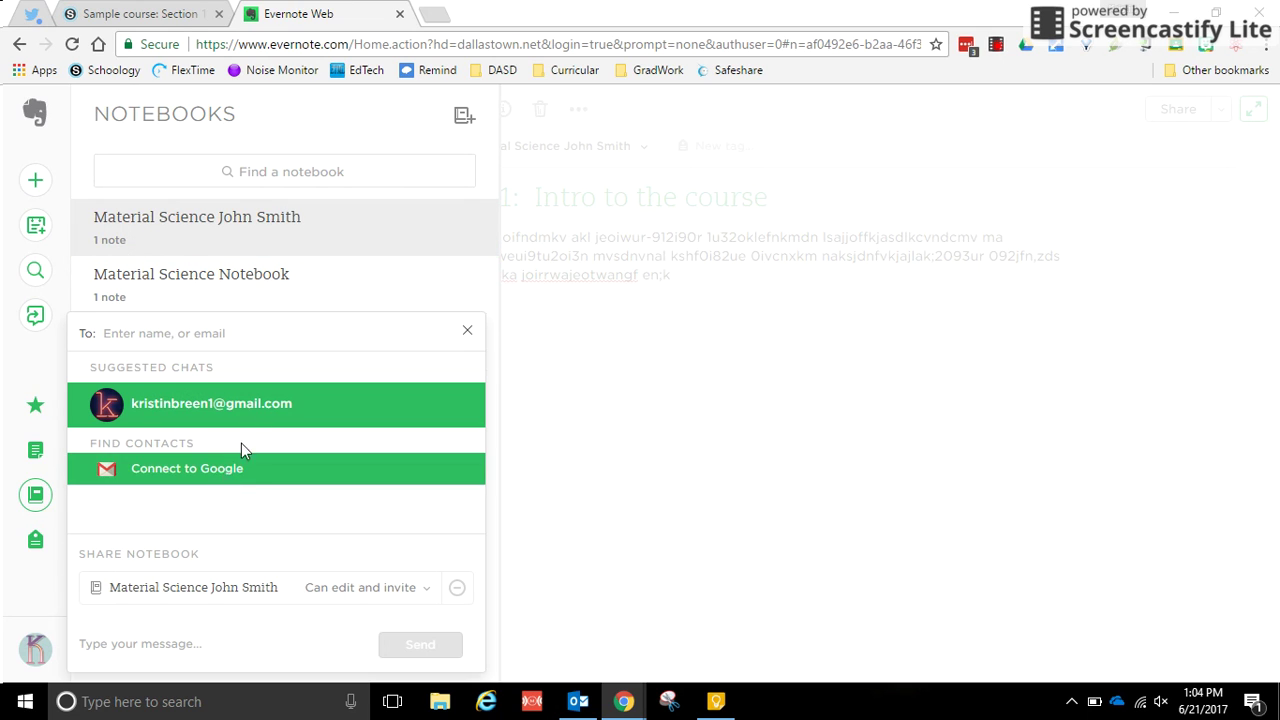
pyautogui.click(278, 335)
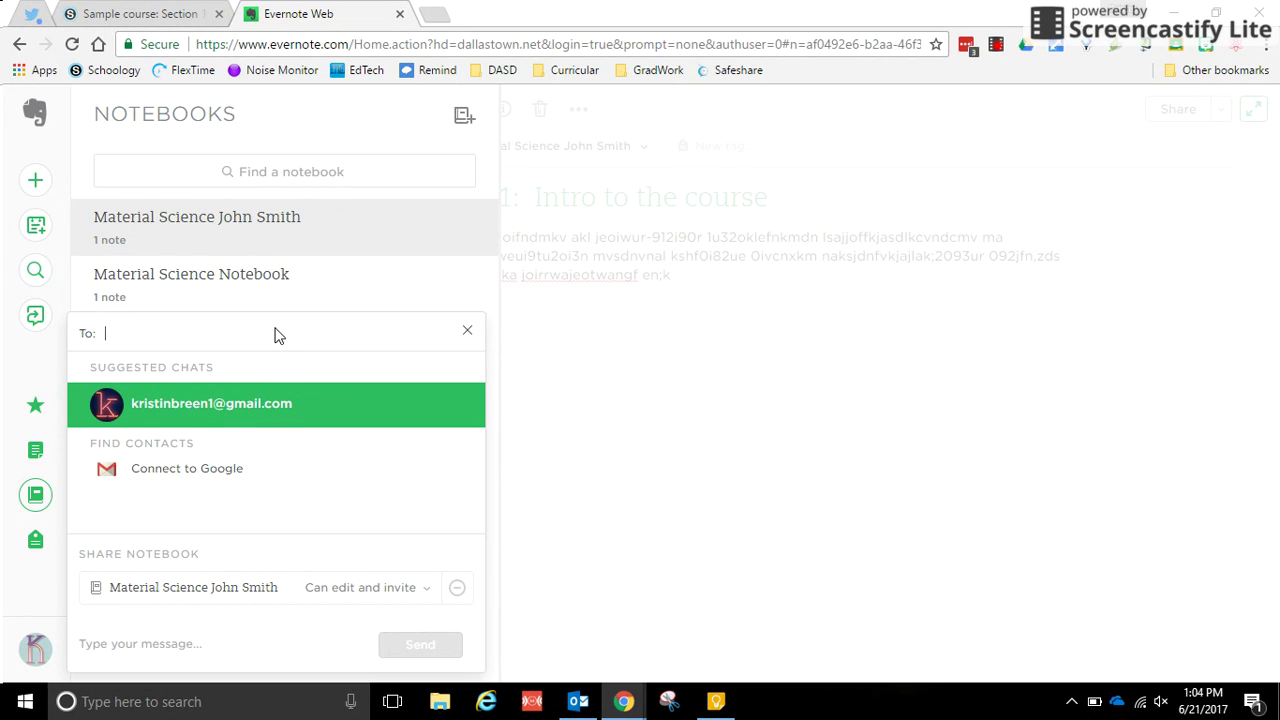
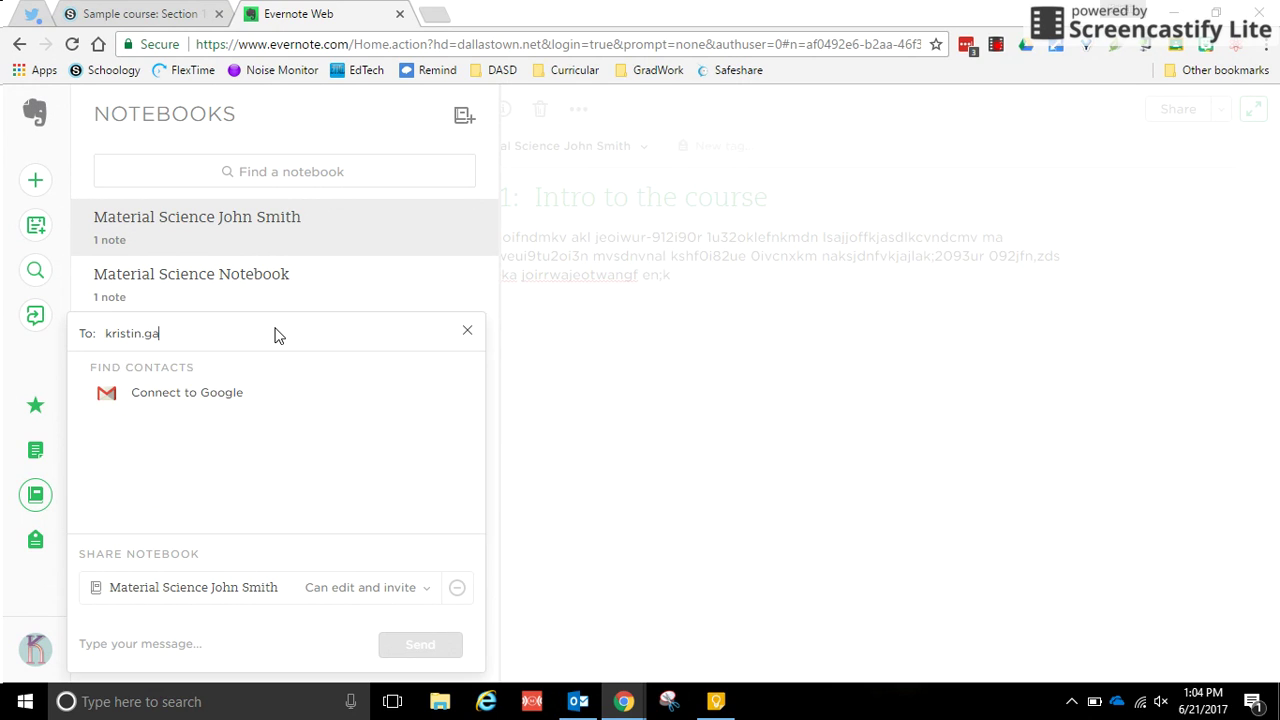
pyautogui.click(96, 333)
pyautogui.click(468, 334)
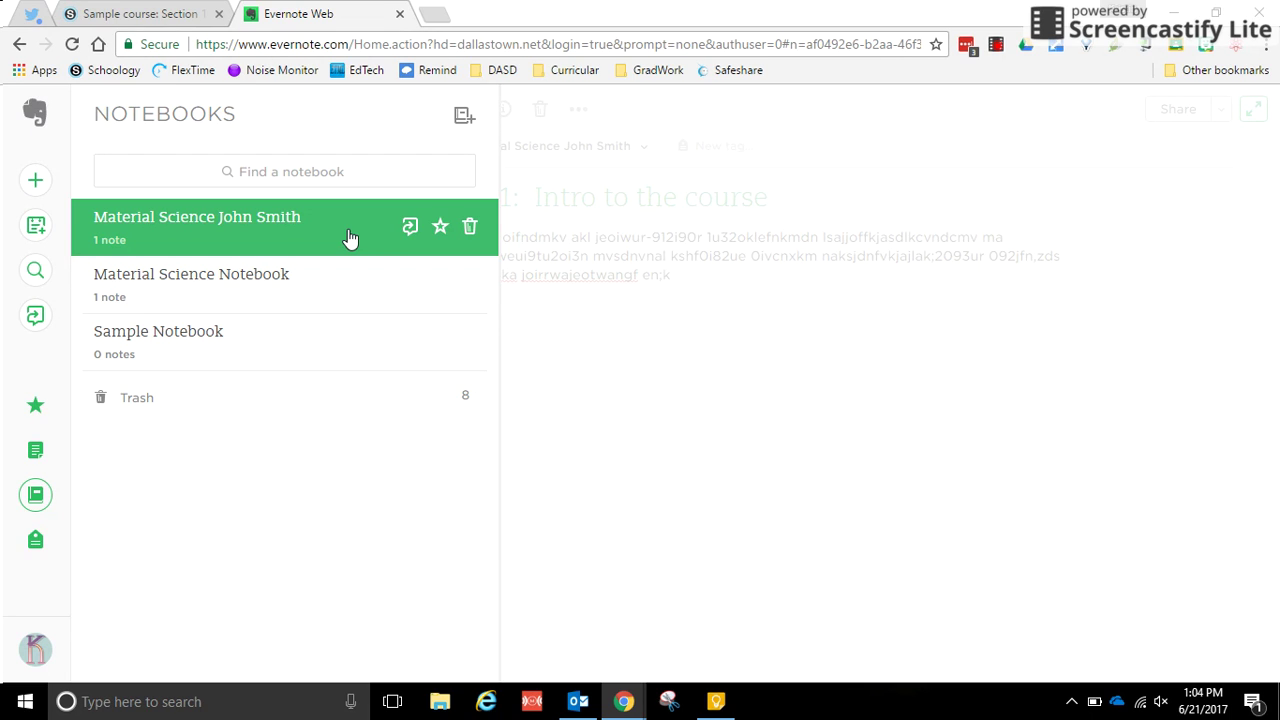
pyautogui.click(35, 494)
pyautogui.click(410, 228)
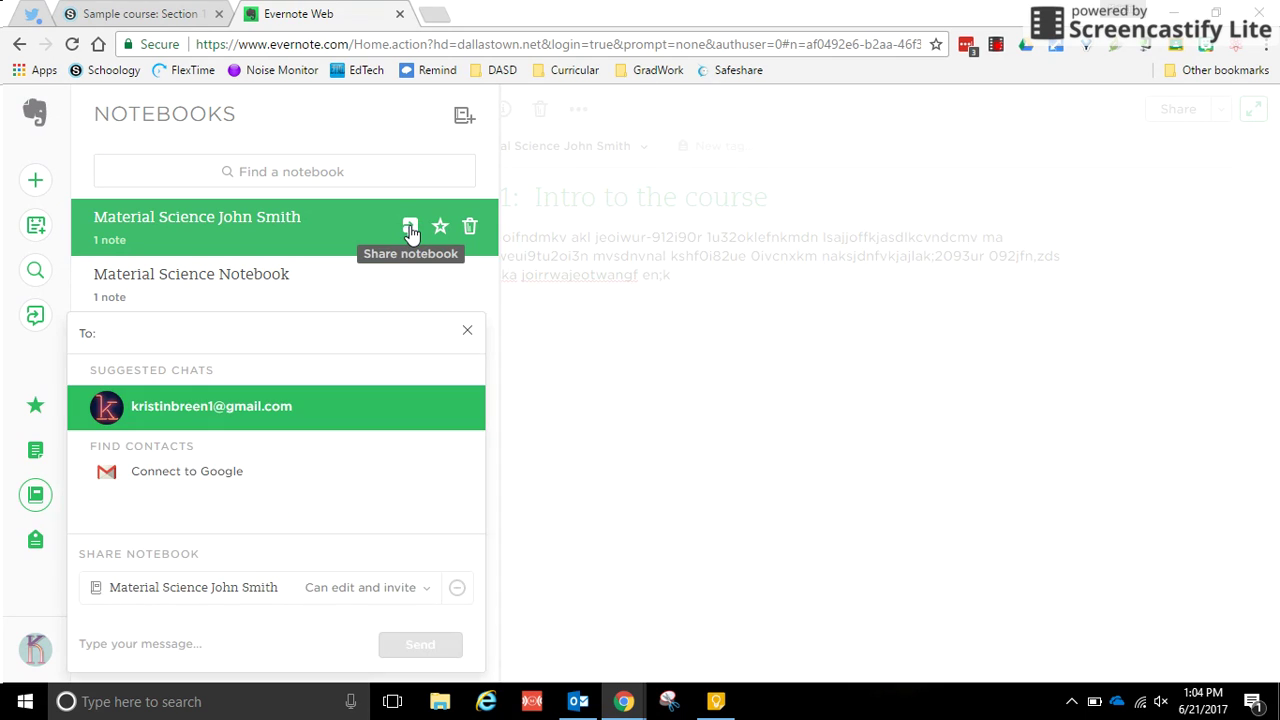
pyautogui.click(467, 331)
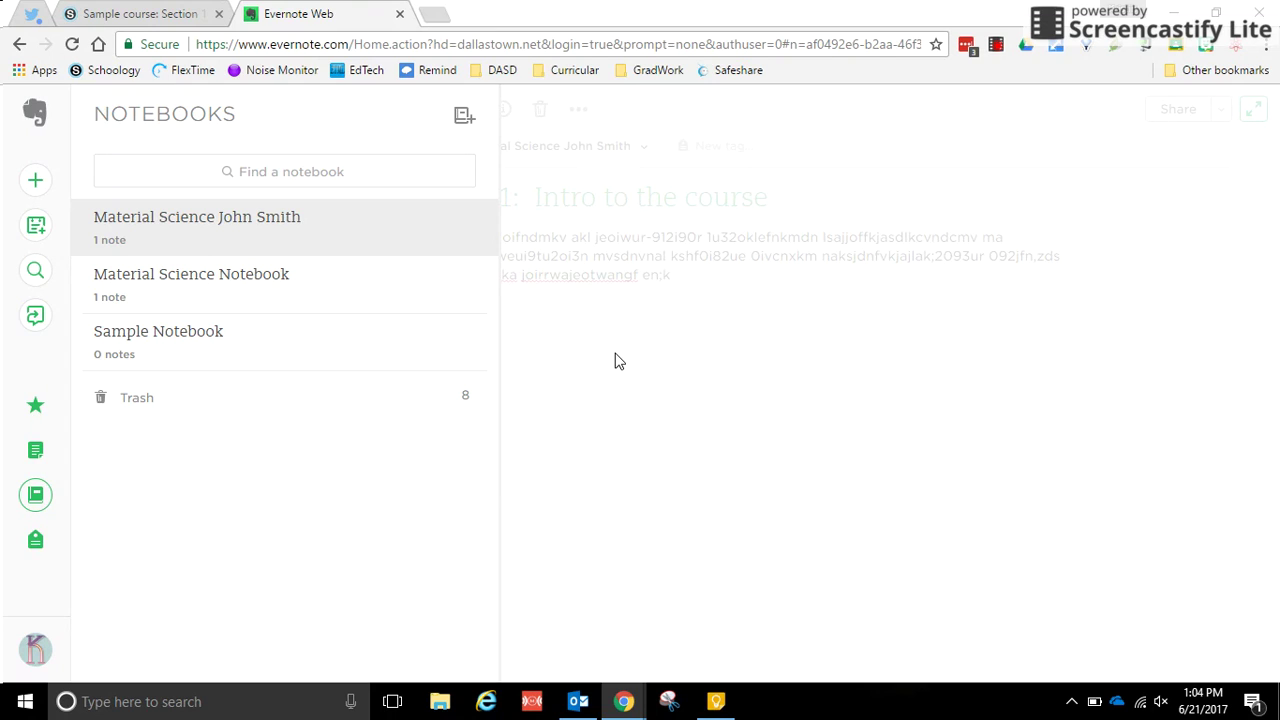
# Step: Open the student's Material Science notebook and start a new note titled 'Freewrite 1'
pyautogui.click(120, 225)
pyautogui.click(35, 180)
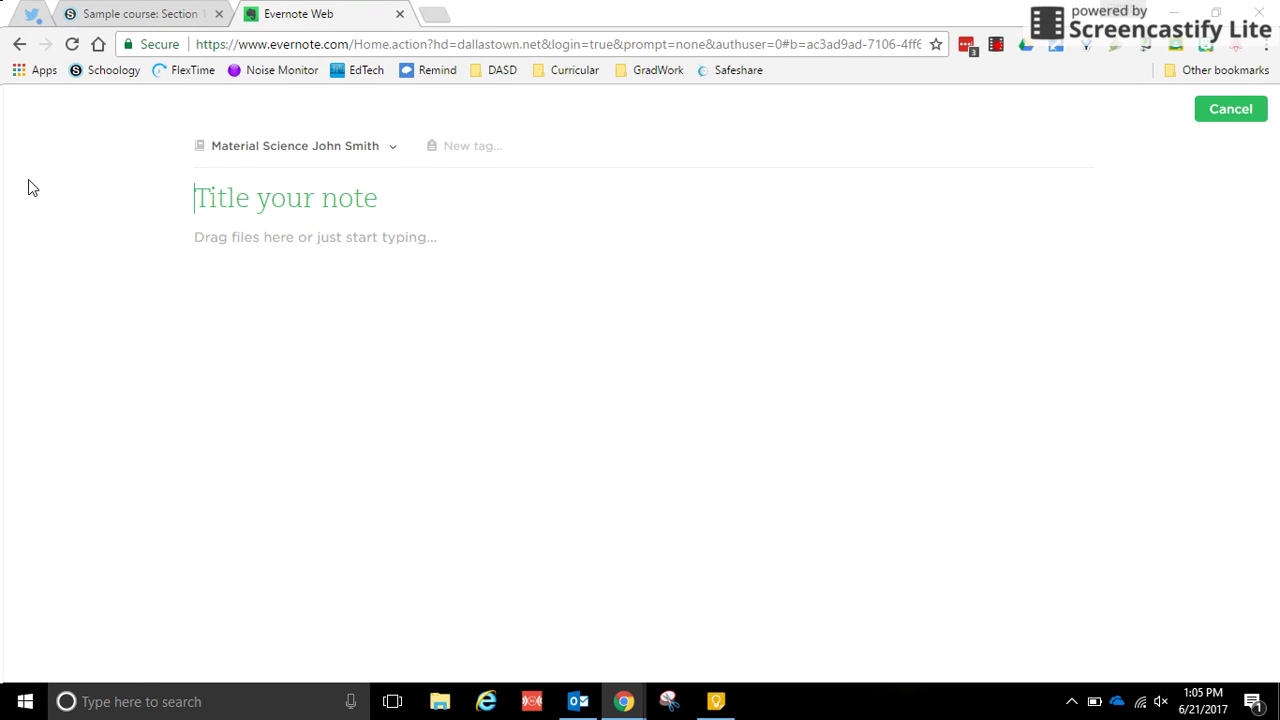
pyautogui.write('Freew')
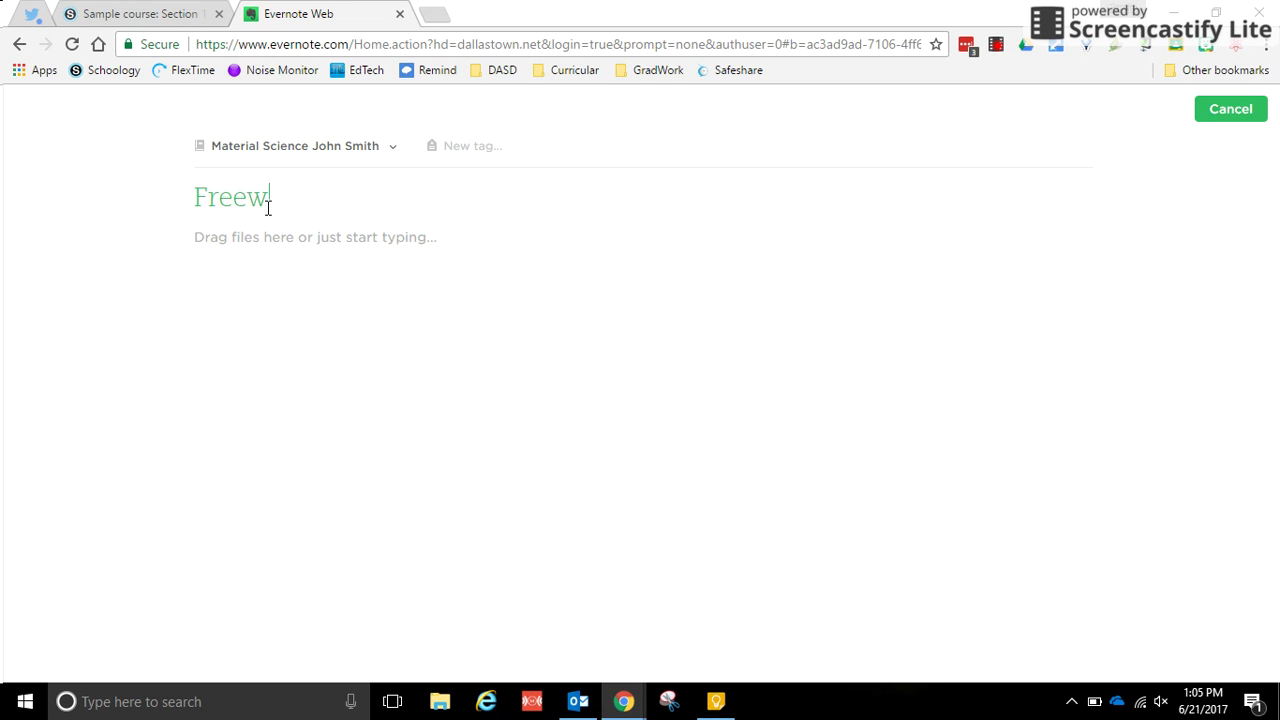
pyautogui.write('rite 1')
# Step: Type three lines of placeholder text in the Freewrite 1 body and close the Downloads tab
pyautogui.click(265, 252)
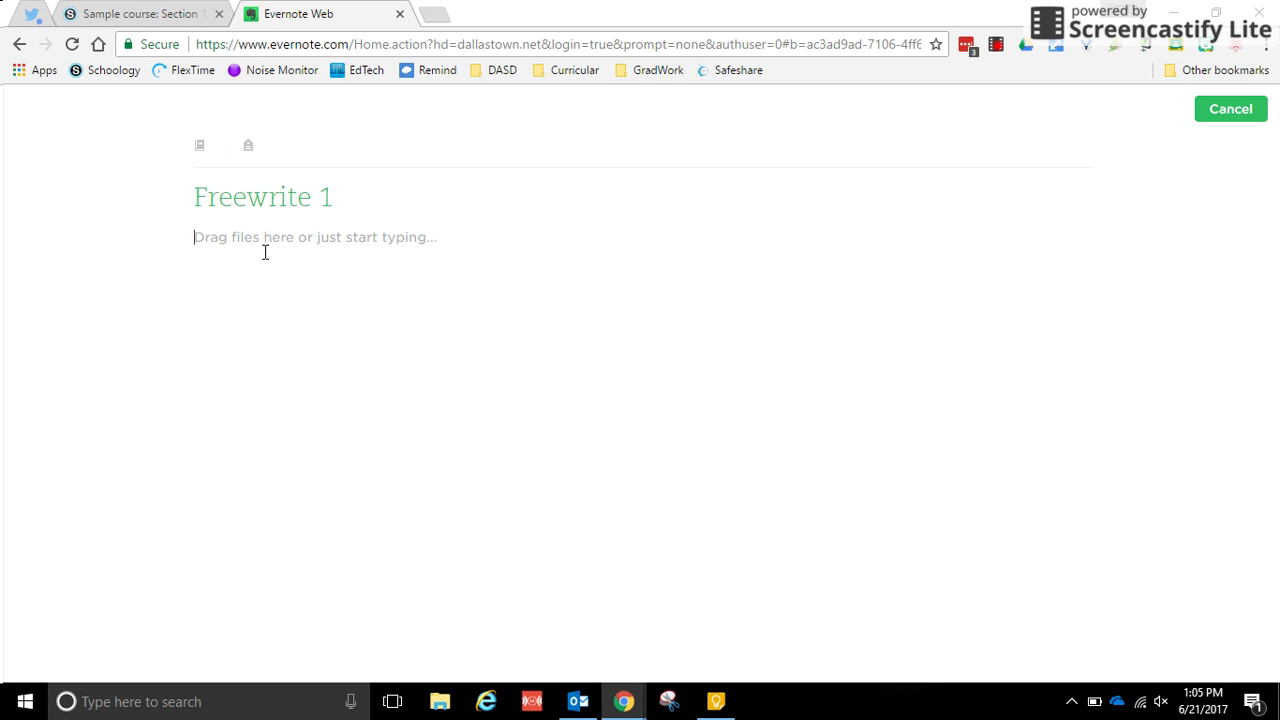
pyautogui.write('ksdfjqsdkt okwej oiewurjvocklefhnhjkqenakrf jewaioqjkjcro    ; 2u43 rj')
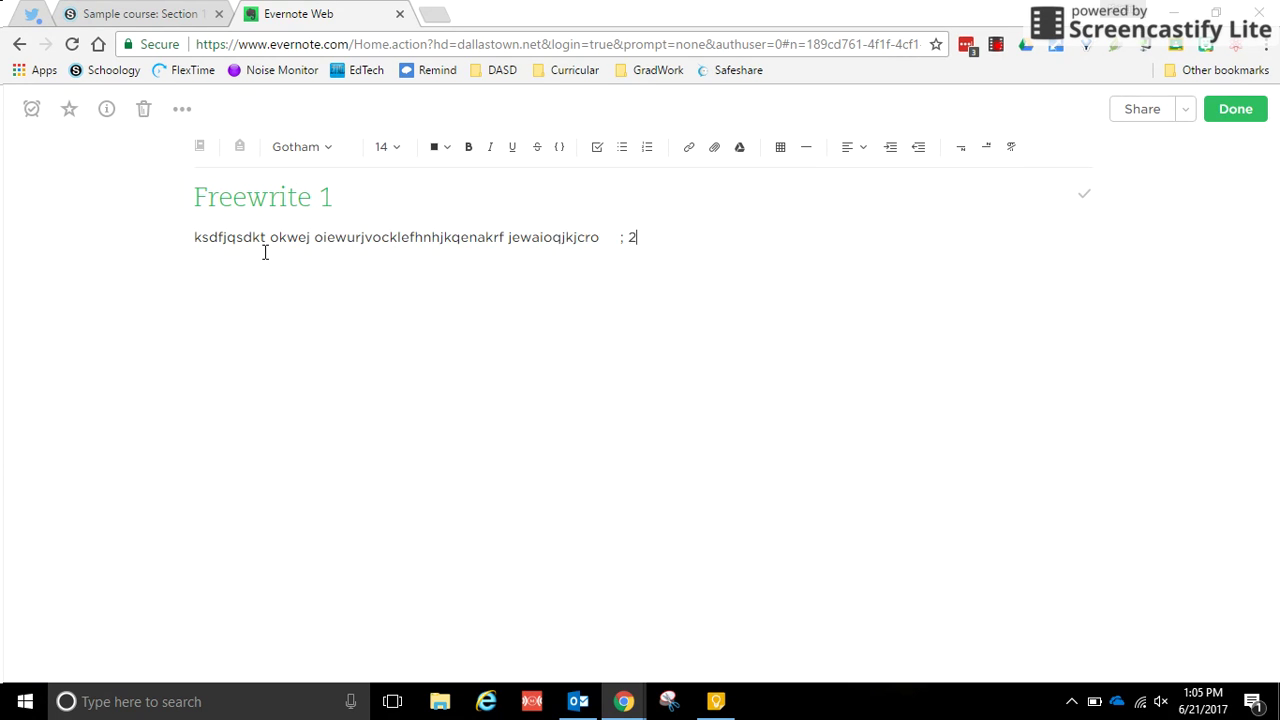
pyautogui.press('Return')
pyautogui.write('SDkalksj gjkojnaorkjfnqqkewfh rescwhsfyrc lawedPA')
pyautogui.press('Return')
pyautogui.write('sdfkajxdanc F(e(')
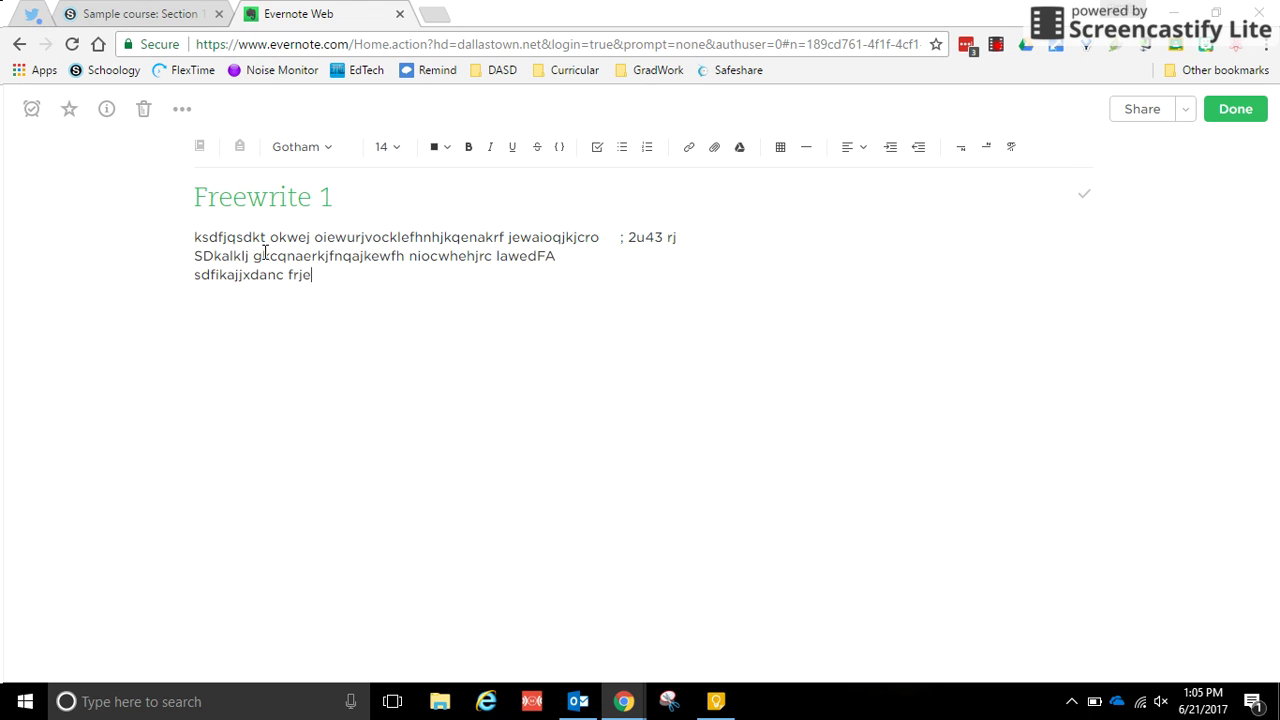
pyautogui.hotkey('ctrl', 'j')
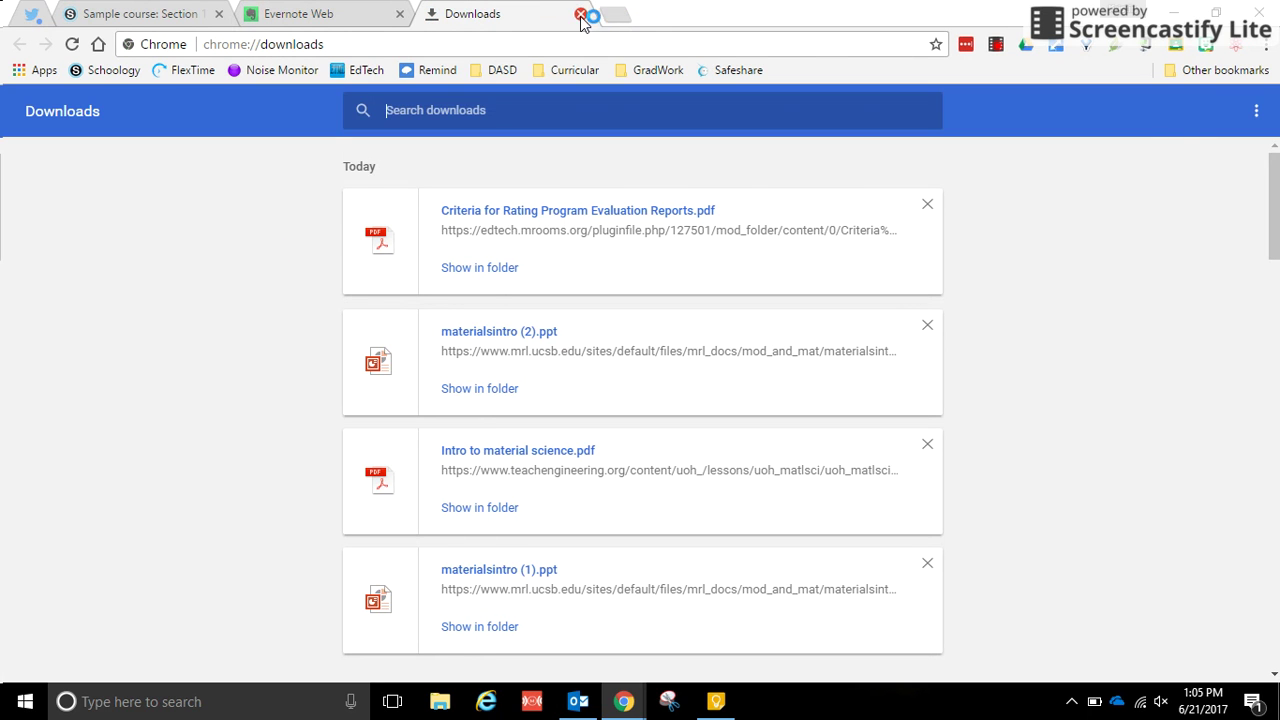
pyautogui.click(574, 14)
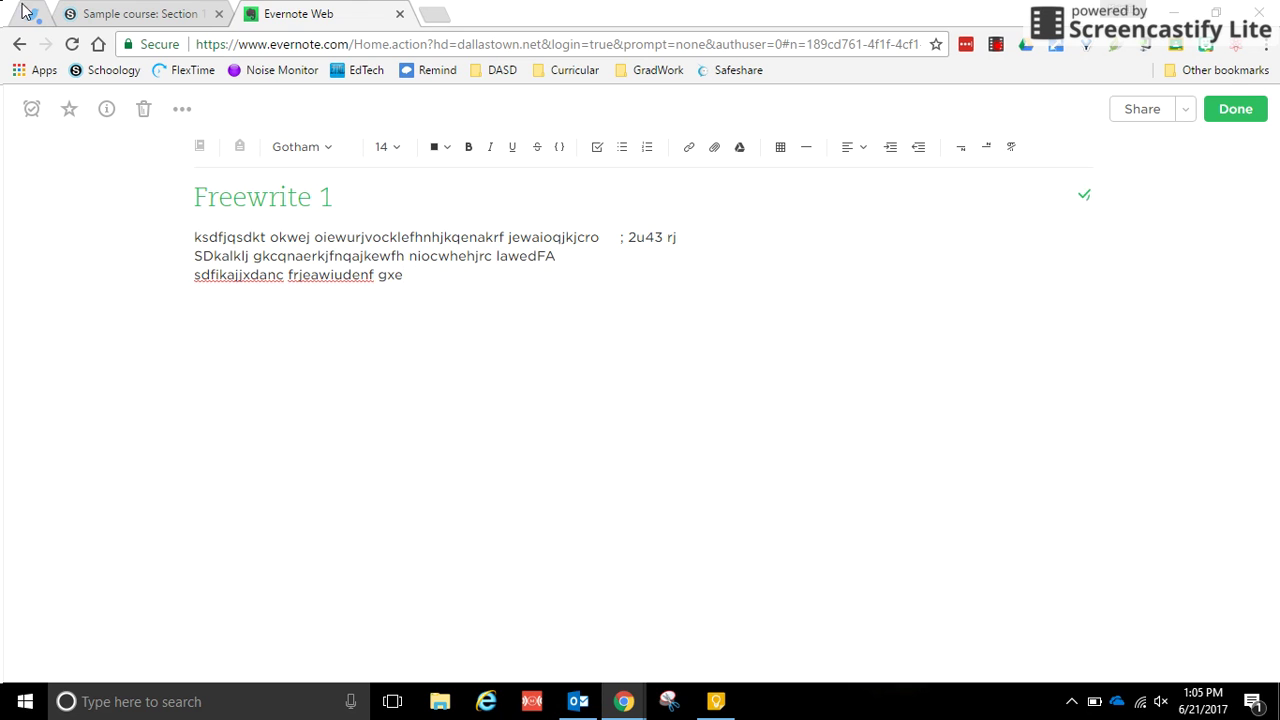
# Step: Finish Freewrite 1 and switch between the Lab 1 and Freewrite 1 notes
pyautogui.click(1235, 109)
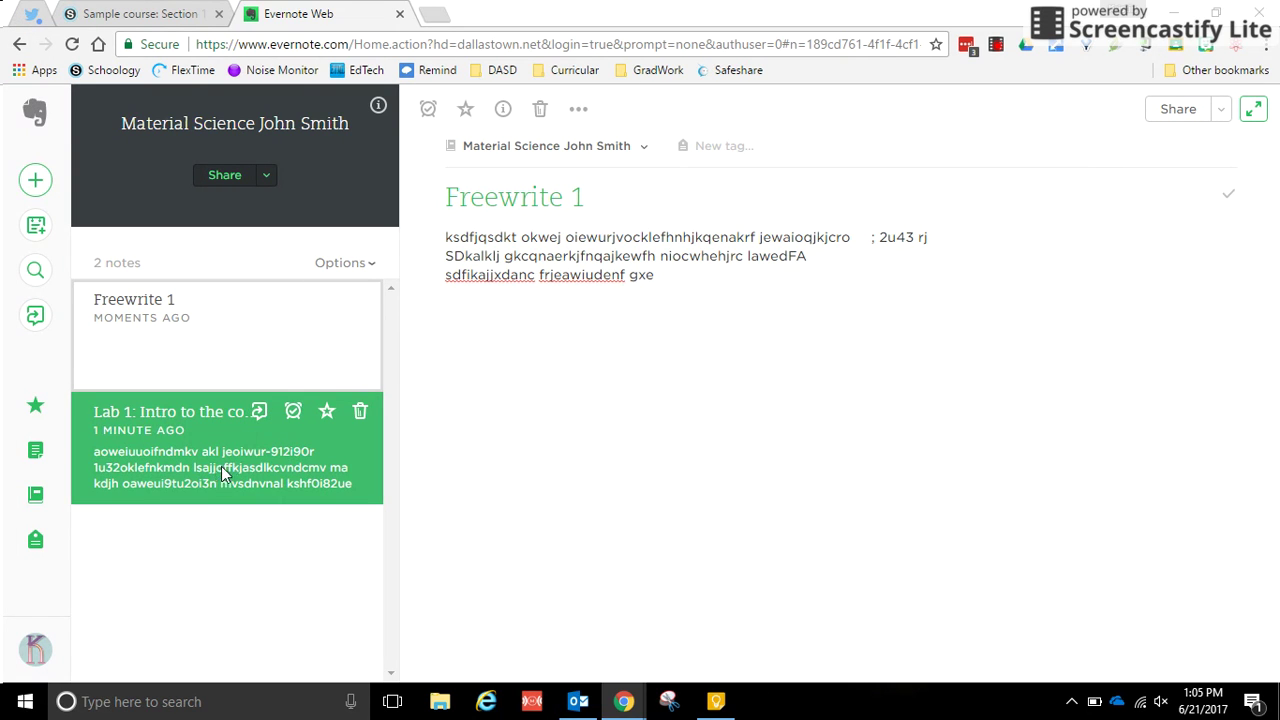
pyautogui.click(251, 438)
pyautogui.click(214, 380)
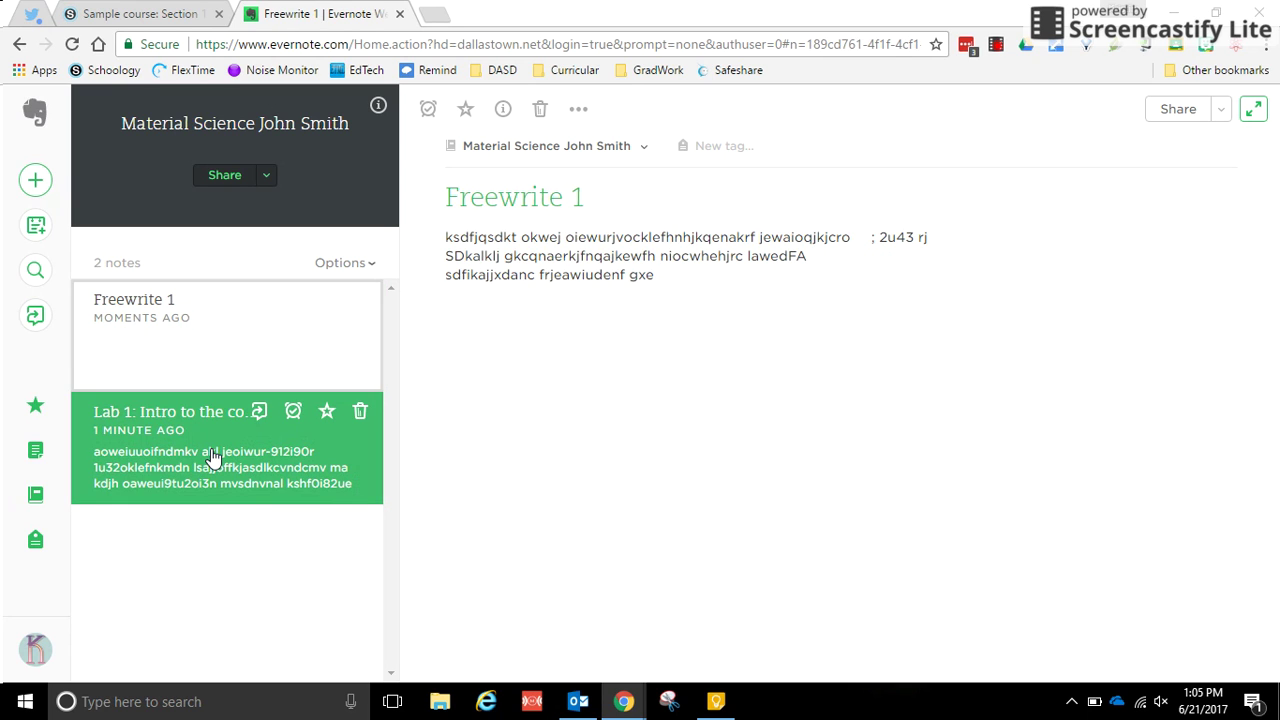
pyautogui.click(213, 455)
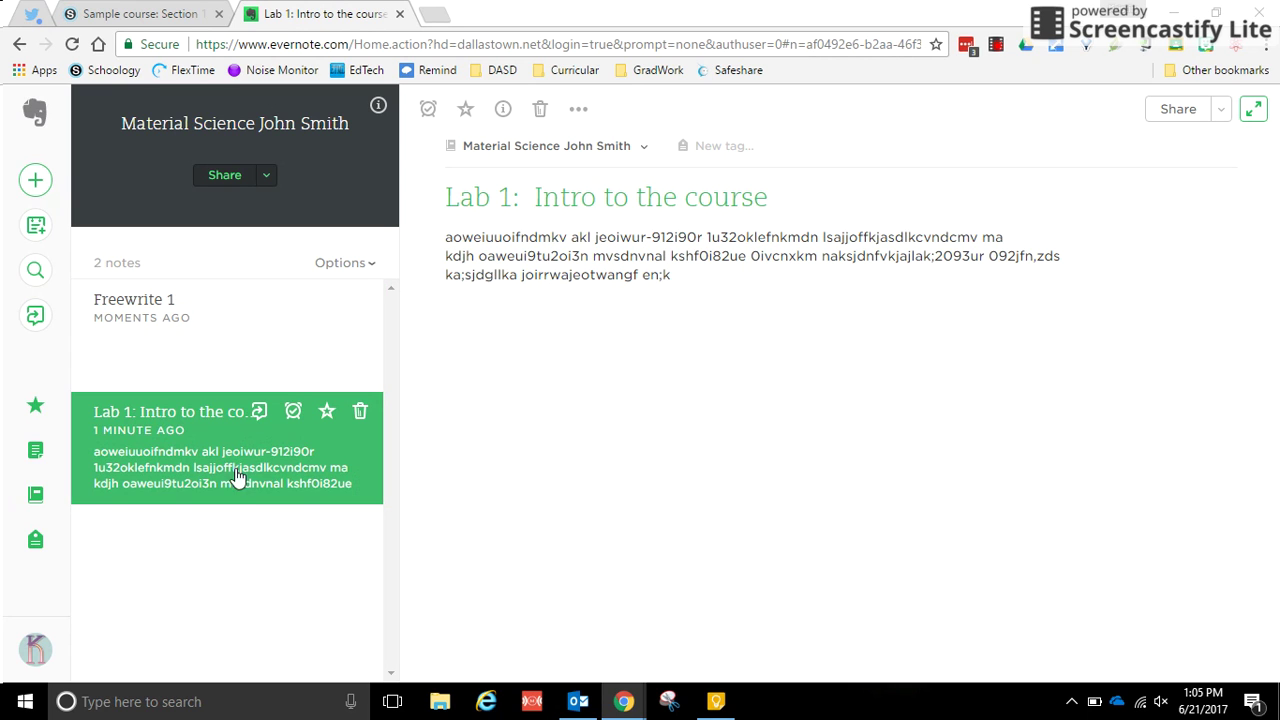
pyautogui.click(228, 335)
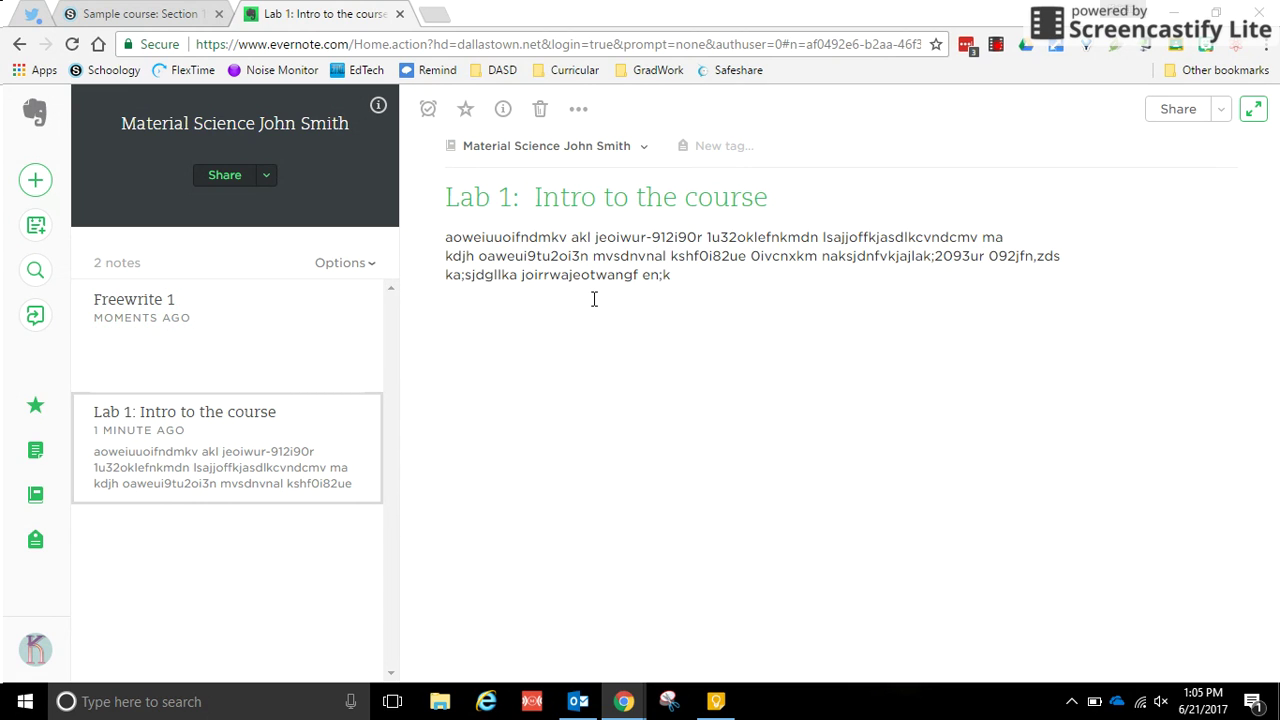
# Step: Show the notebook list with the student's Material Science notebook holding 2 notes
pyautogui.click(35, 494)
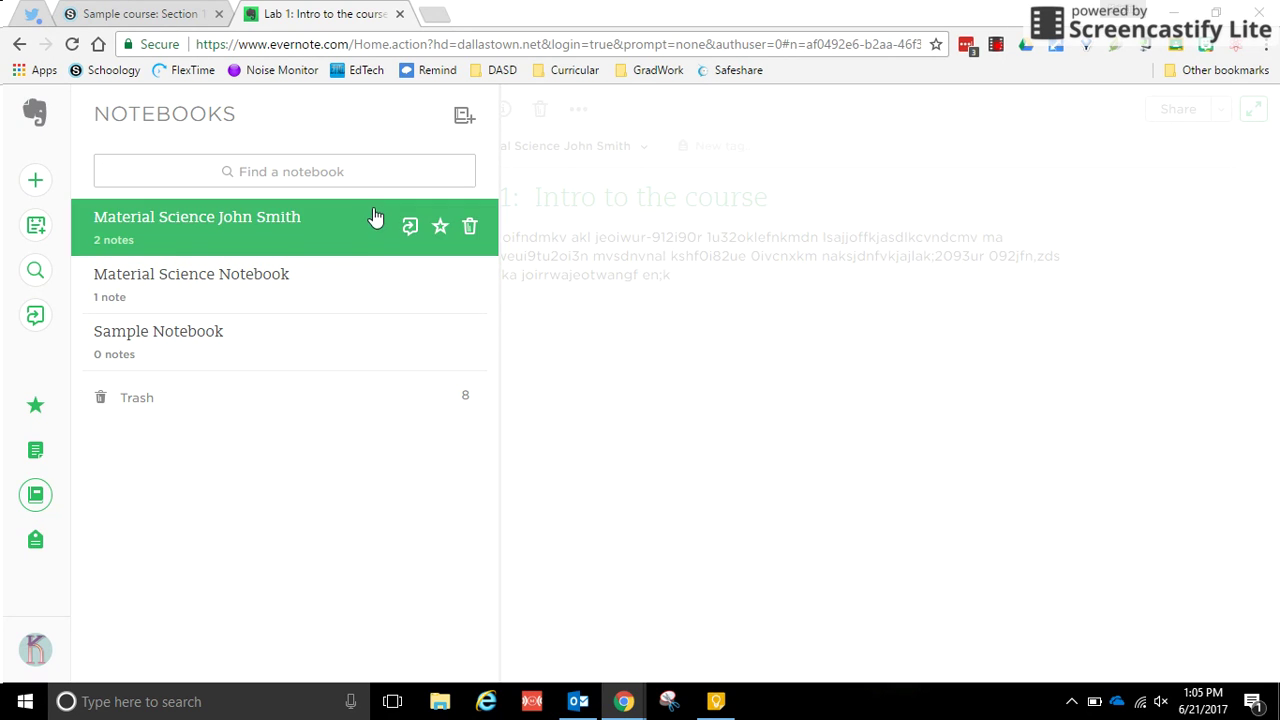
pyautogui.moveTo(447, 245)
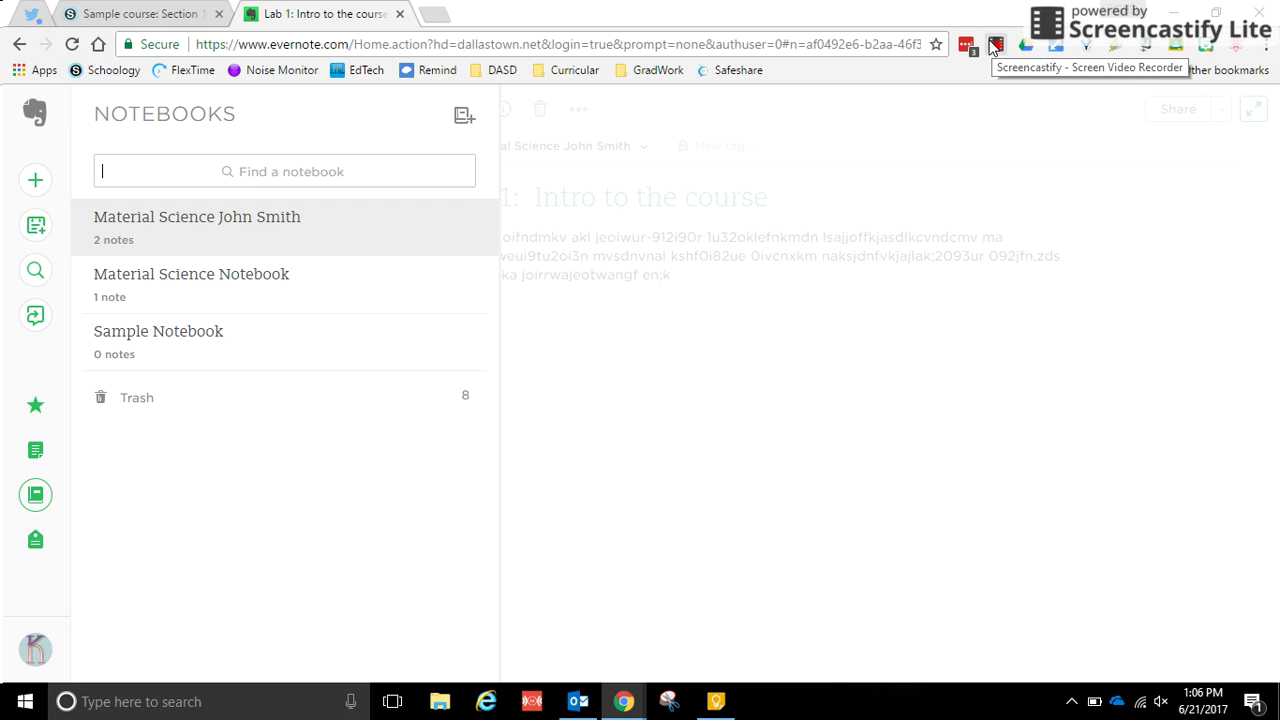
pyautogui.click(995, 46)
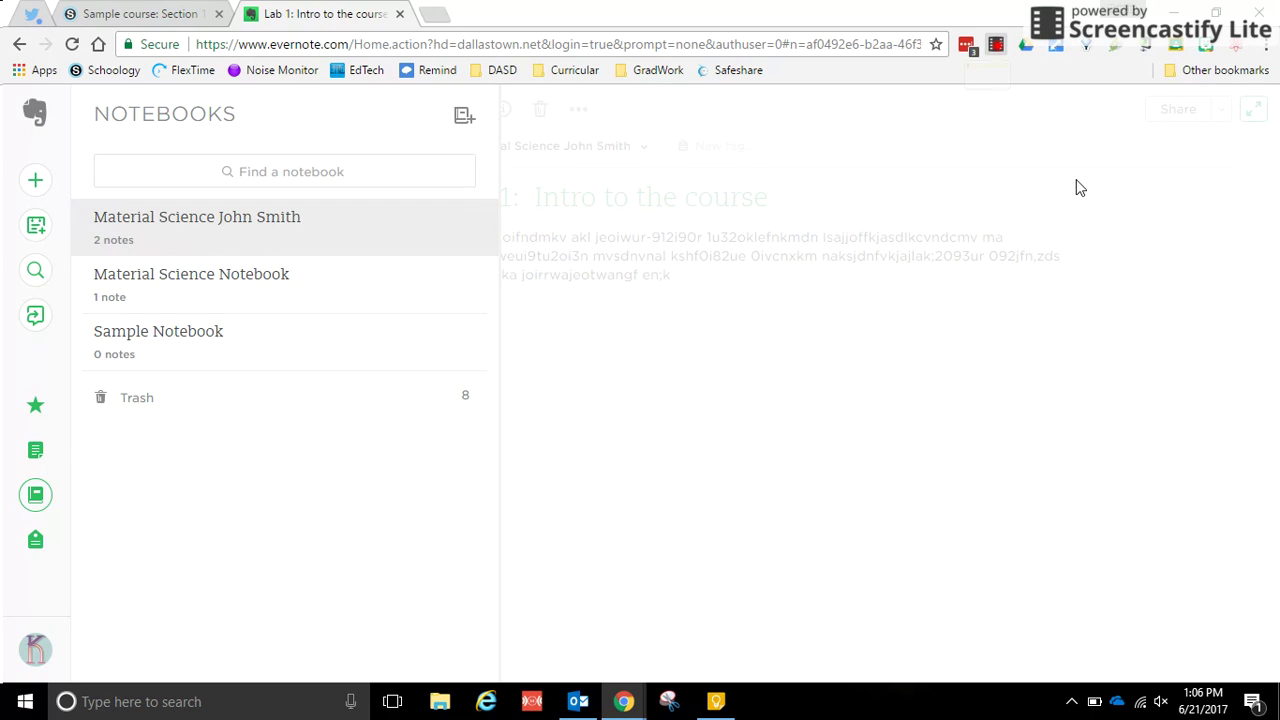